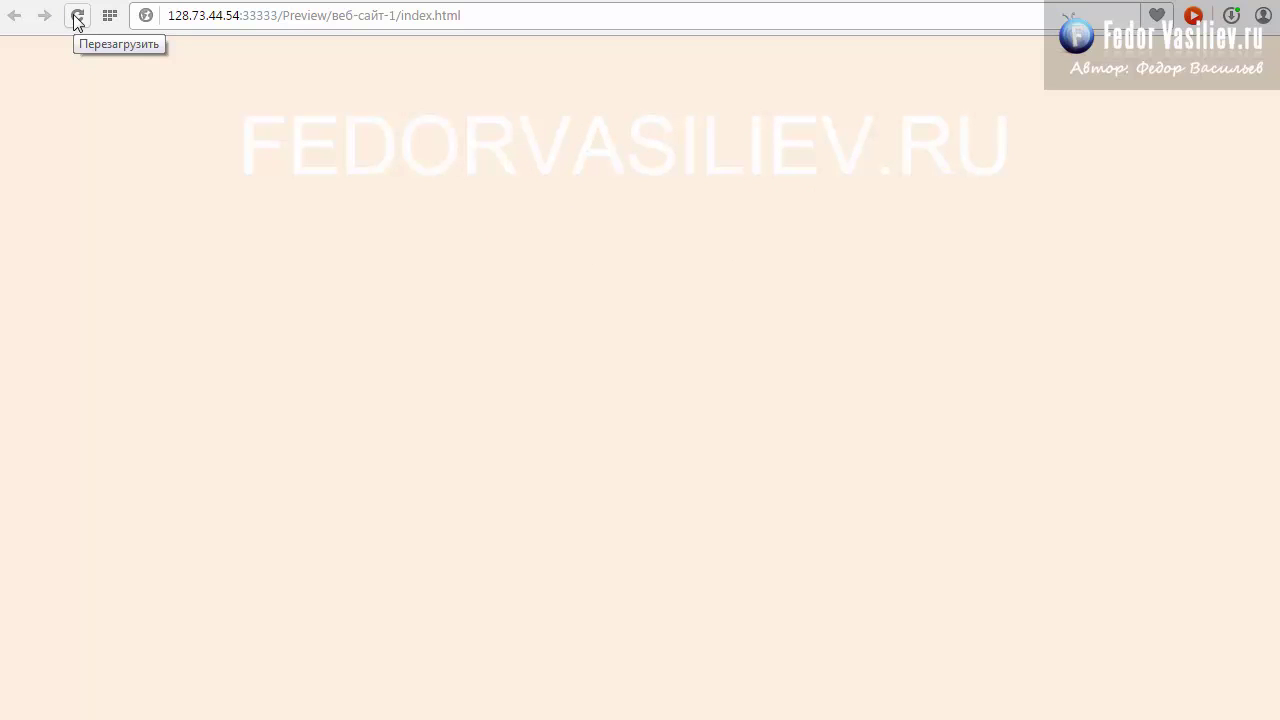
# Reload the previewed index.html page several times to replay the animated text effect.
pyautogui.click(77, 16)
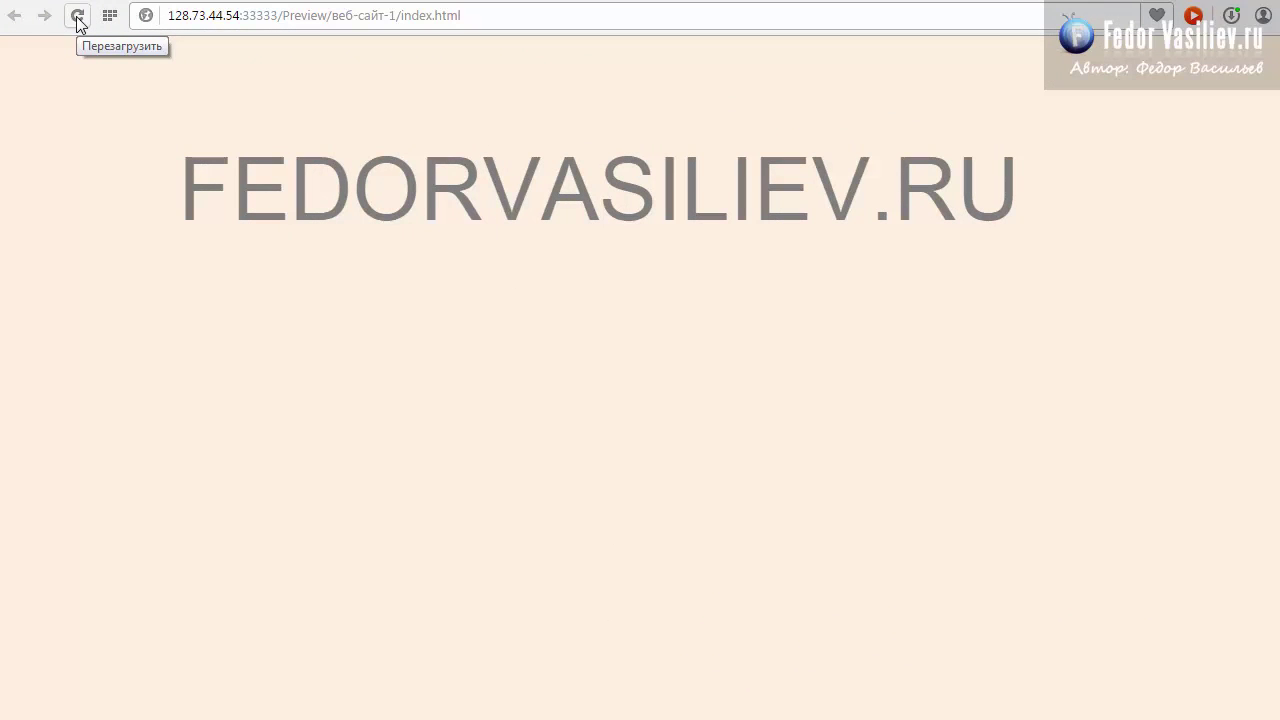
pyautogui.click(78, 20)
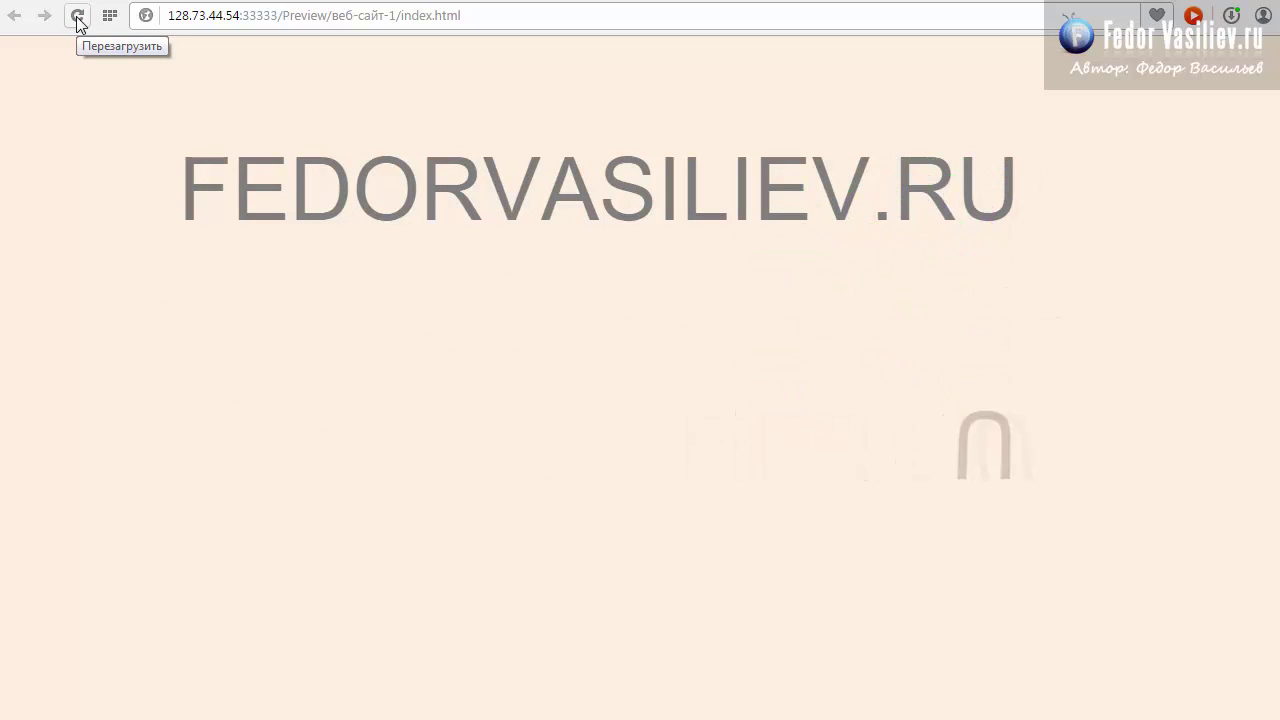
pyautogui.click(78, 20)
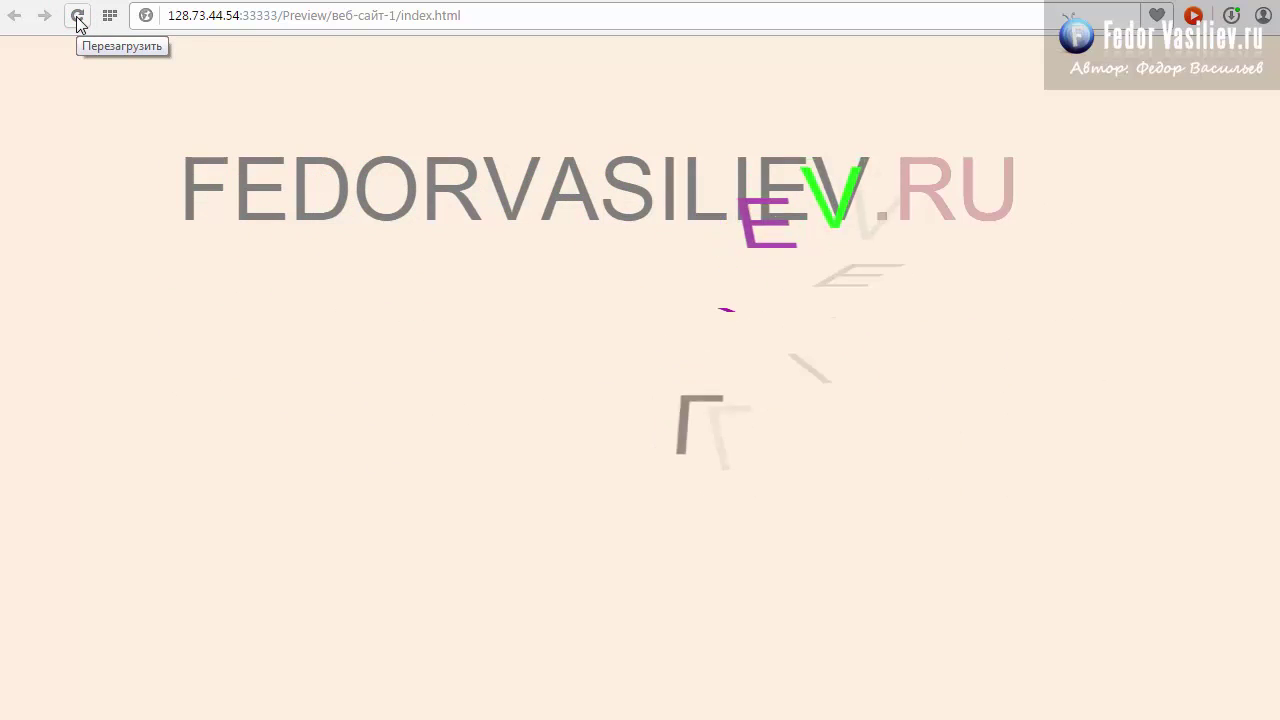
pyautogui.click(78, 20)
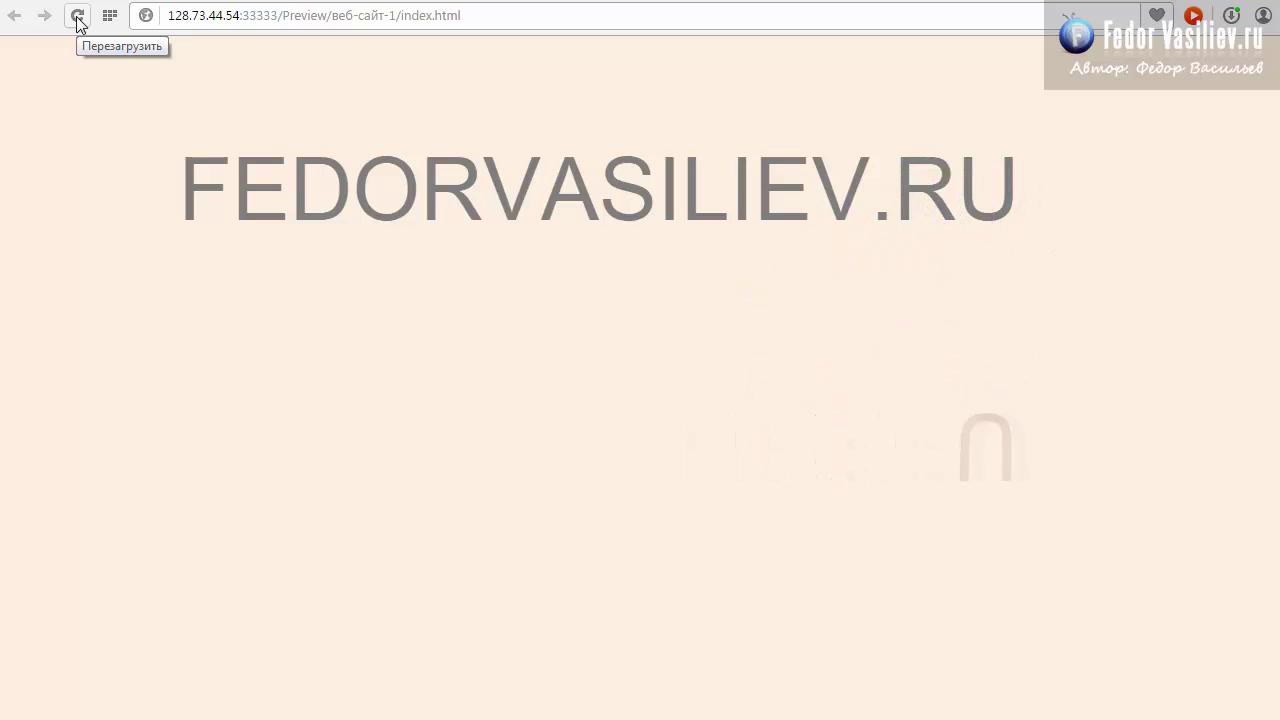
pyautogui.click(78, 18)
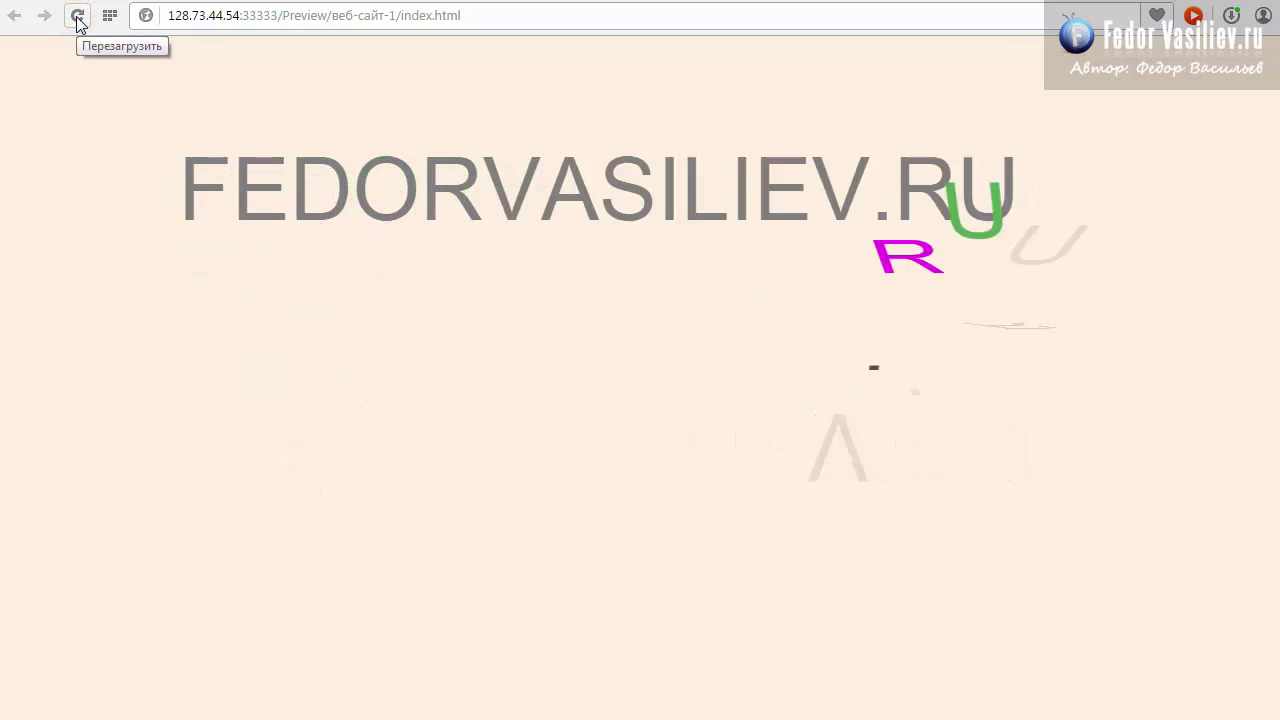
pyautogui.click(78, 18)
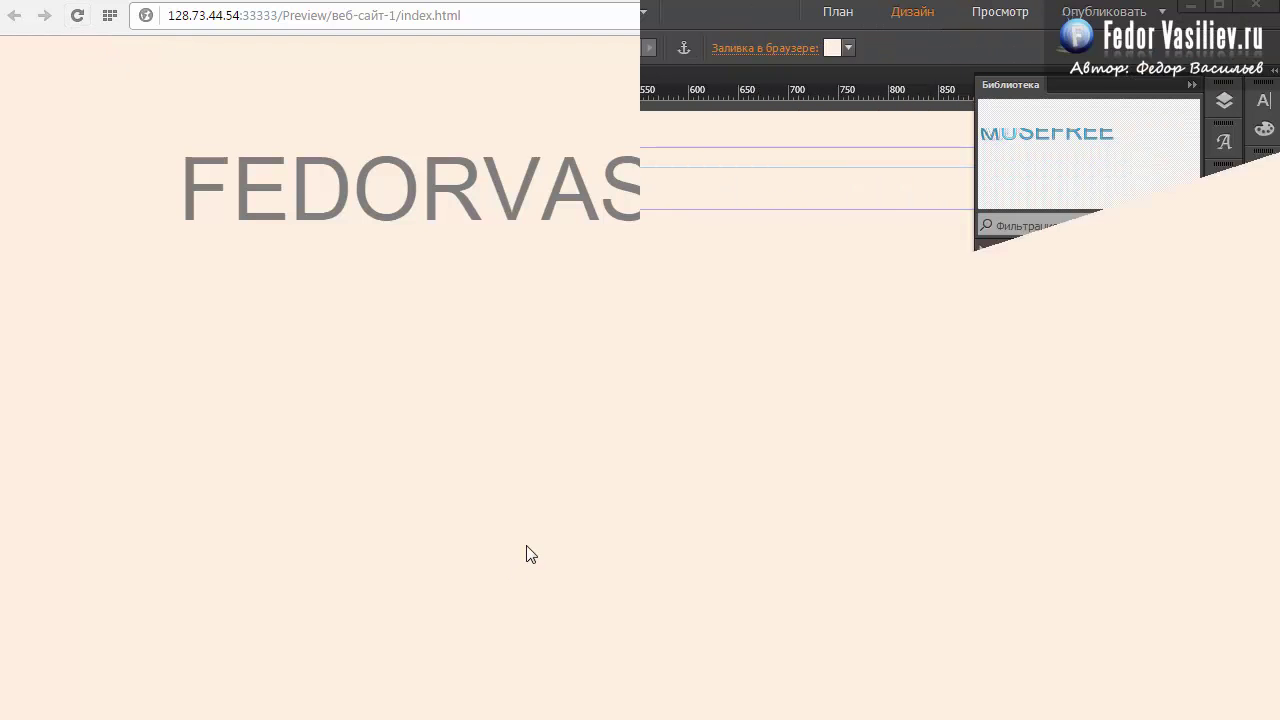
# Place the Crossfade widget from the MuseFree.com 9 library folder on the page and shift it toward the left edge.
pyautogui.moveTo(1030, 404); pyautogui.dragTo(160, 200)
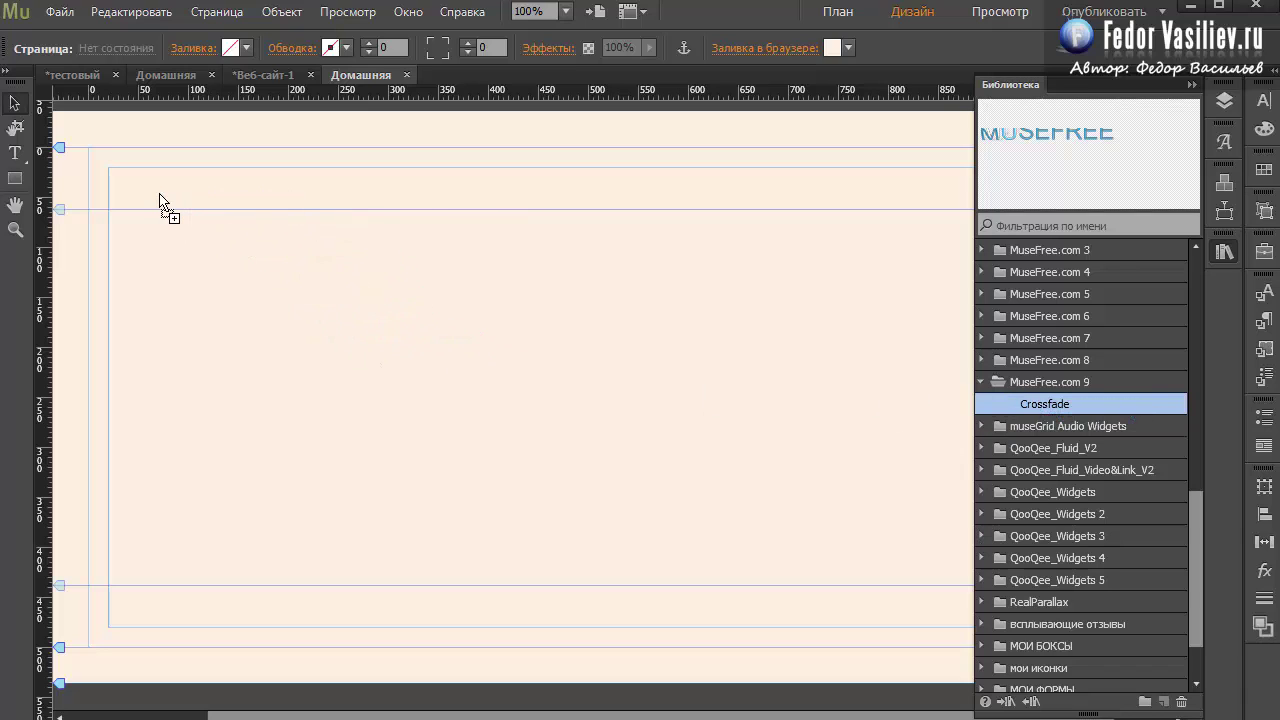
pyautogui.click(595, 285)
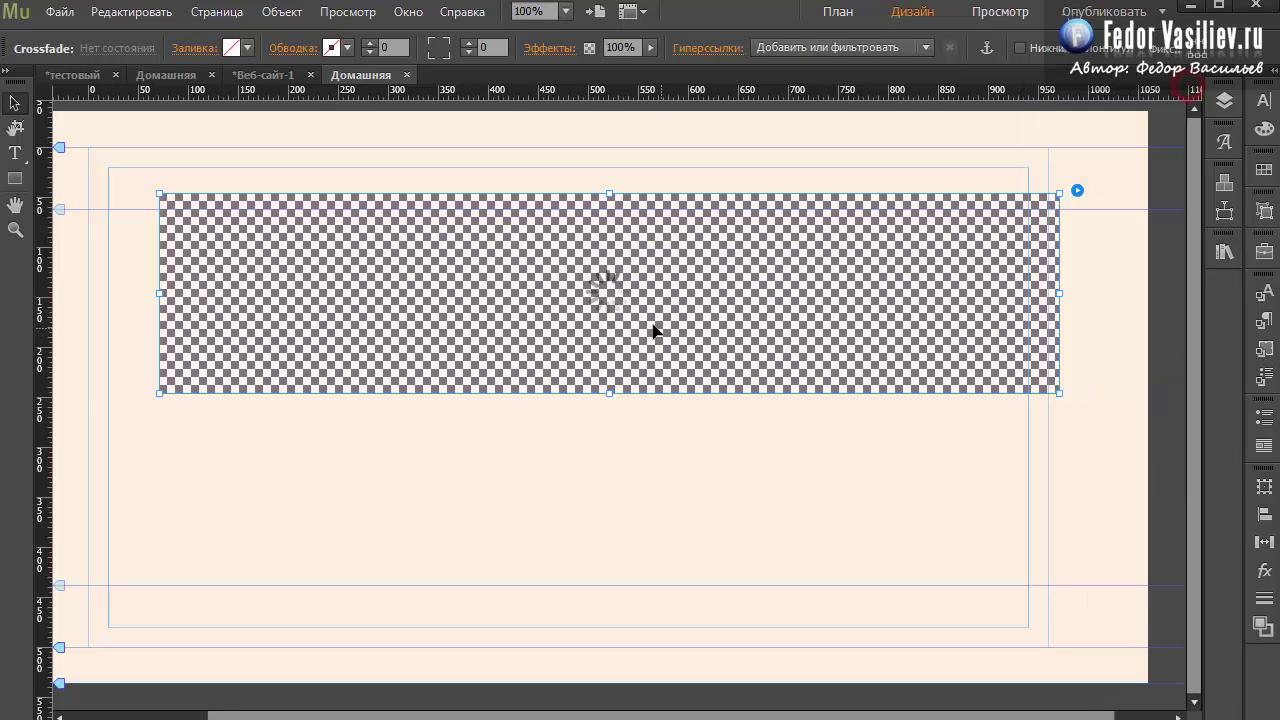
pyautogui.moveTo(655, 330); pyautogui.dragTo(463, 285)
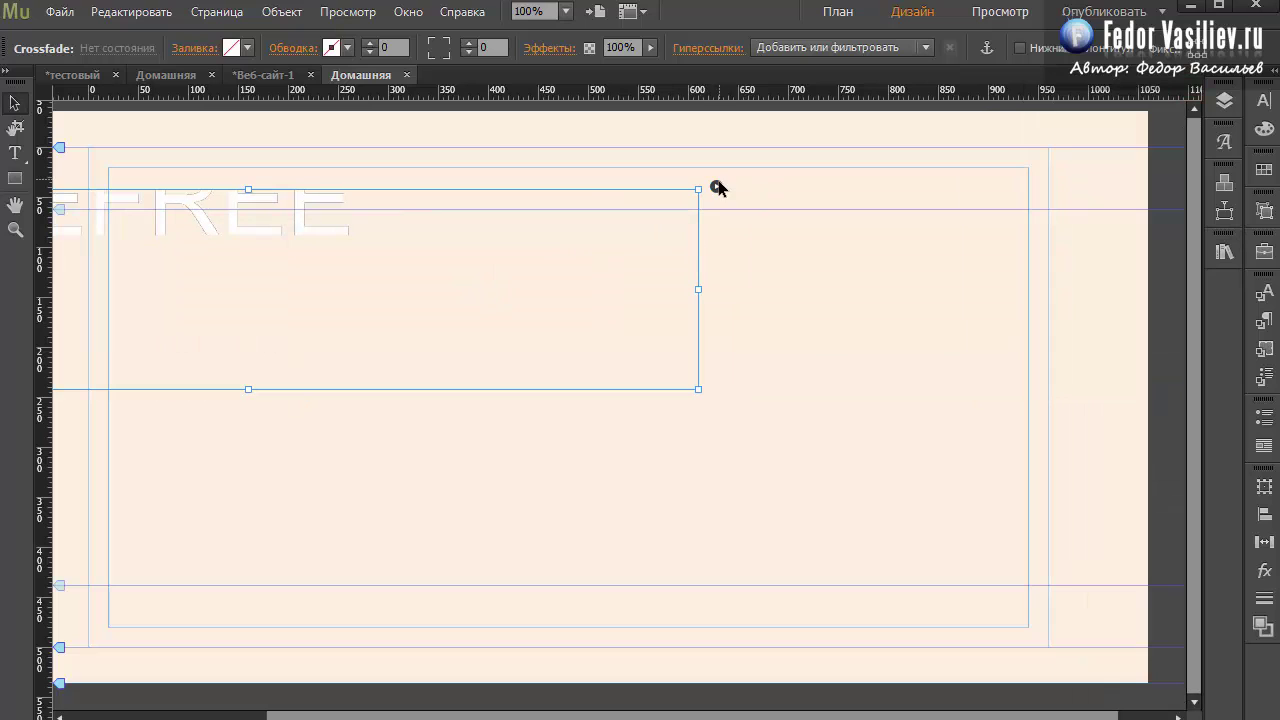
# Open the Crossfade widget's parameters and set its Text to "fedorvasiliev.ru".
pyautogui.click(716, 188)
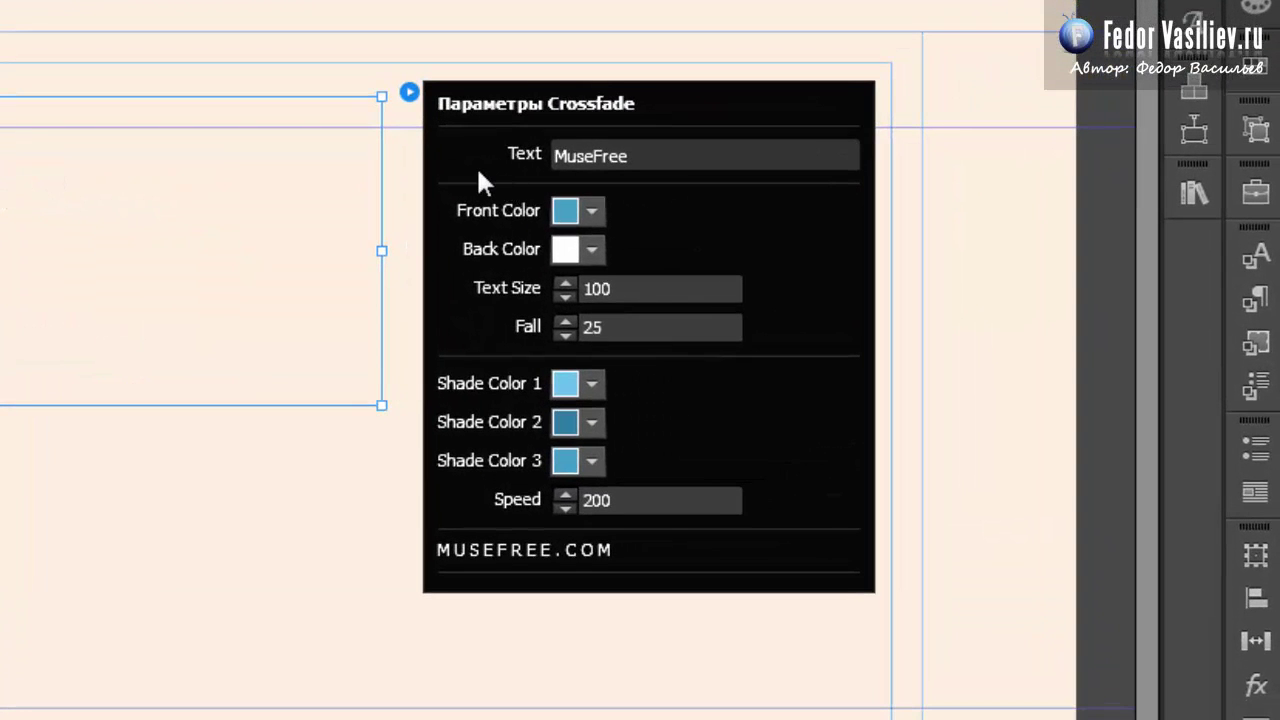
pyautogui.click(640, 155)
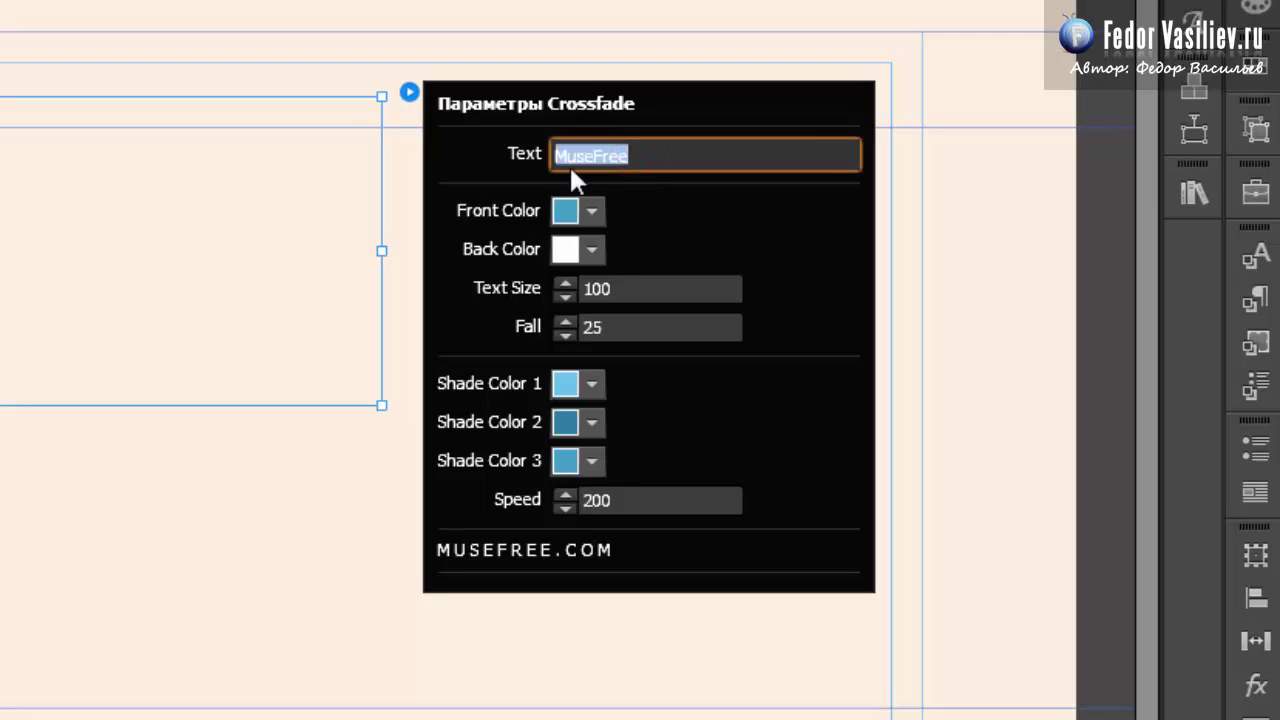
pyautogui.press('BackSpace')
pyautogui.write('fedorvasiliev.ru')
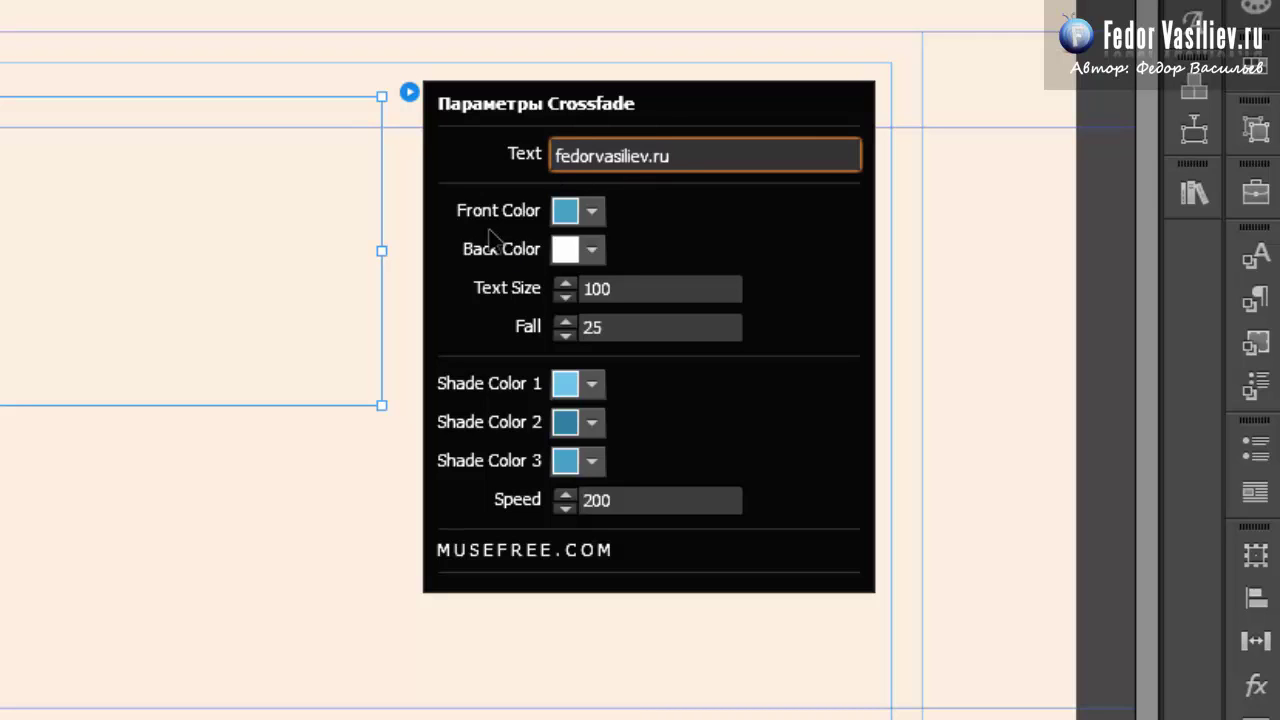
# Set the Crossfade widget's Back Color to the grey swatch.
pyautogui.click(567, 252)
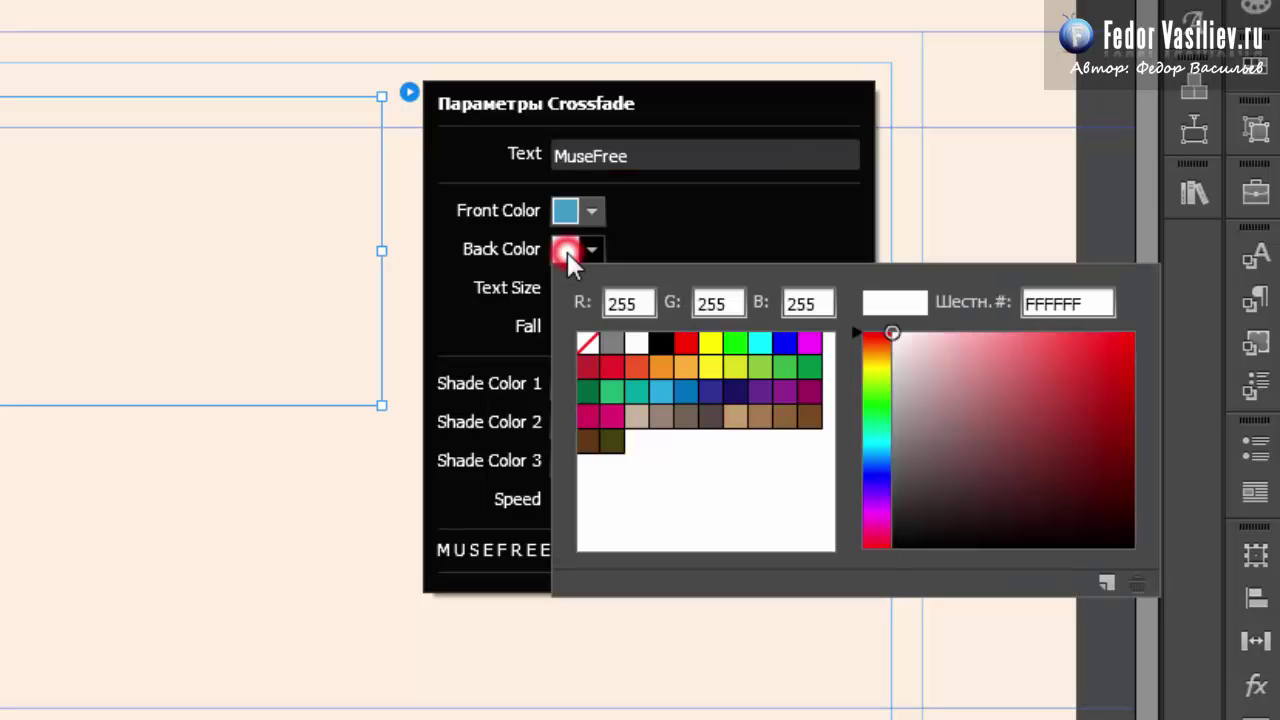
pyautogui.click(610, 346)
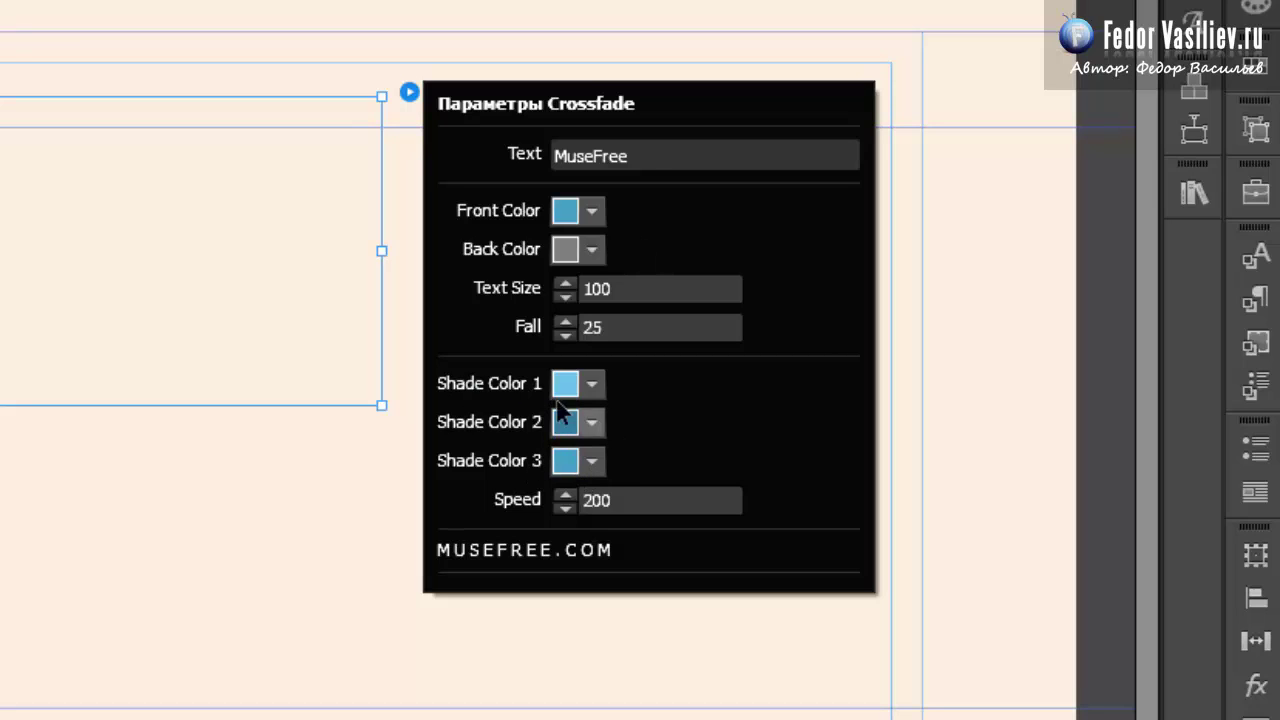
pyautogui.moveTo(560, 474)
pyautogui.moveTo(596, 420)
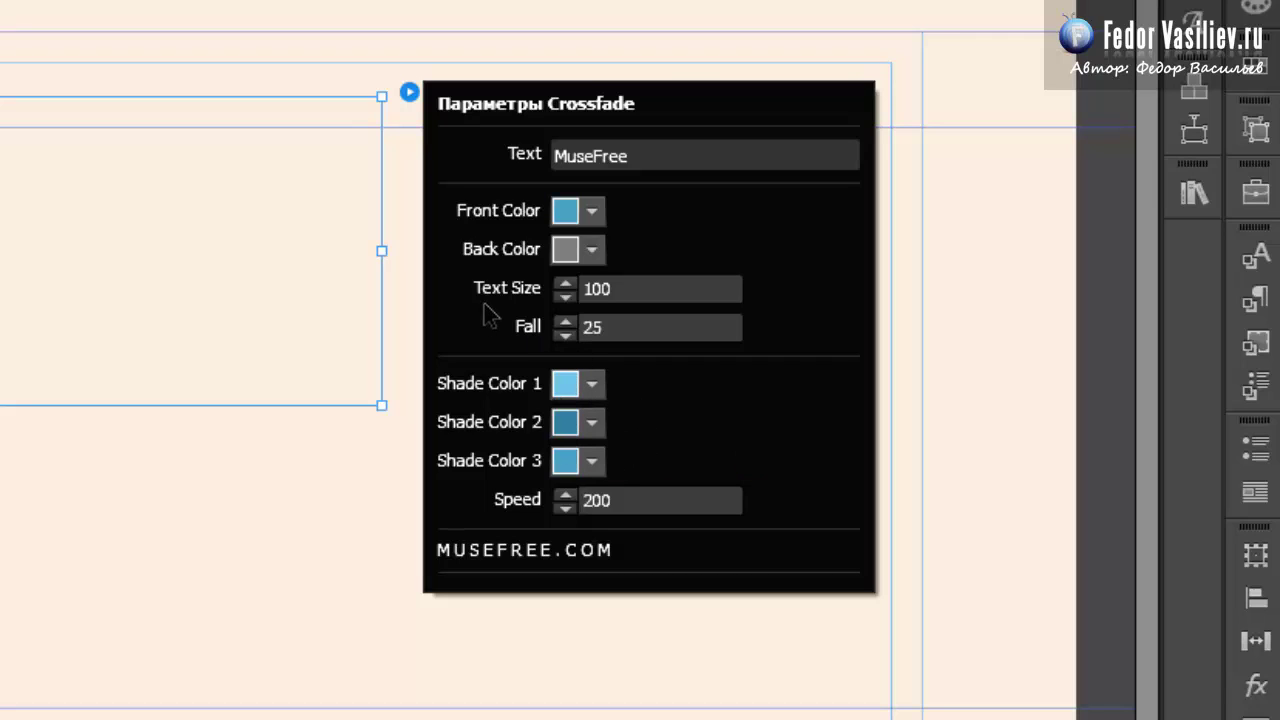
pyautogui.doubleClick(622, 290)
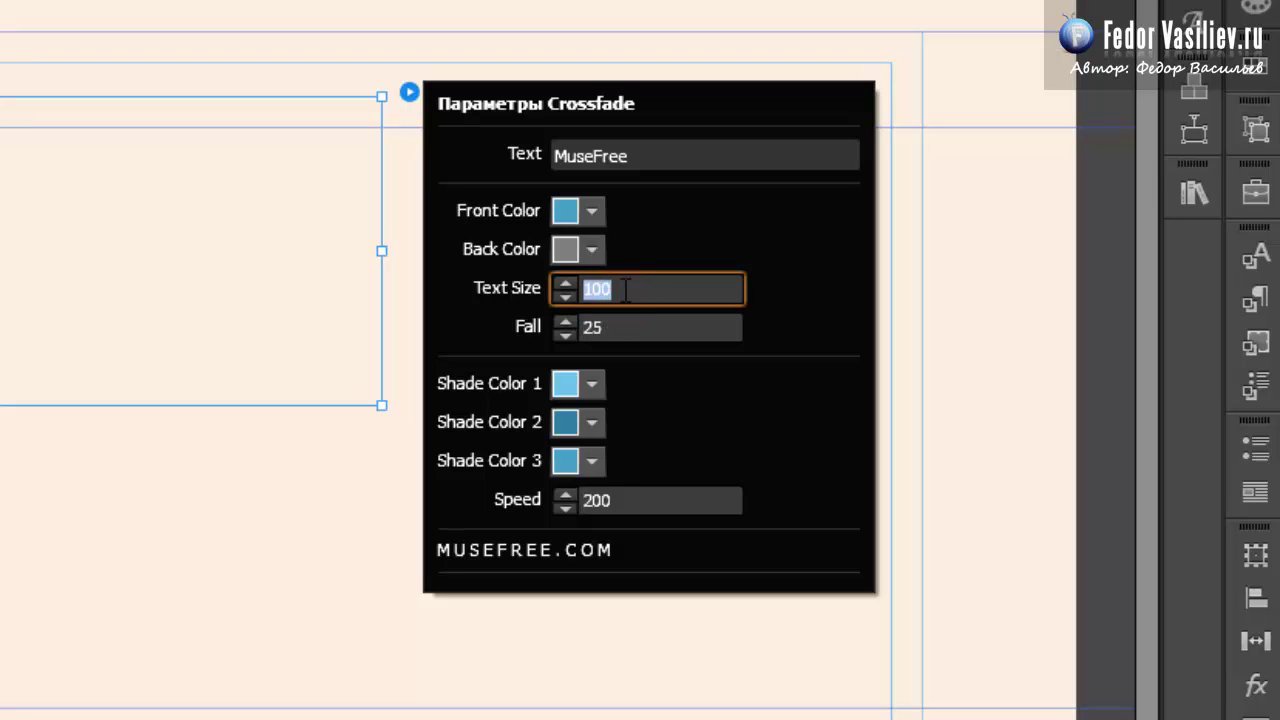
pyautogui.click(624, 289)
pyautogui.doubleClick(625, 290)
pyautogui.click(625, 290)
# Set the Crossfade widget's Fall value to 100.
pyautogui.click(644, 328)
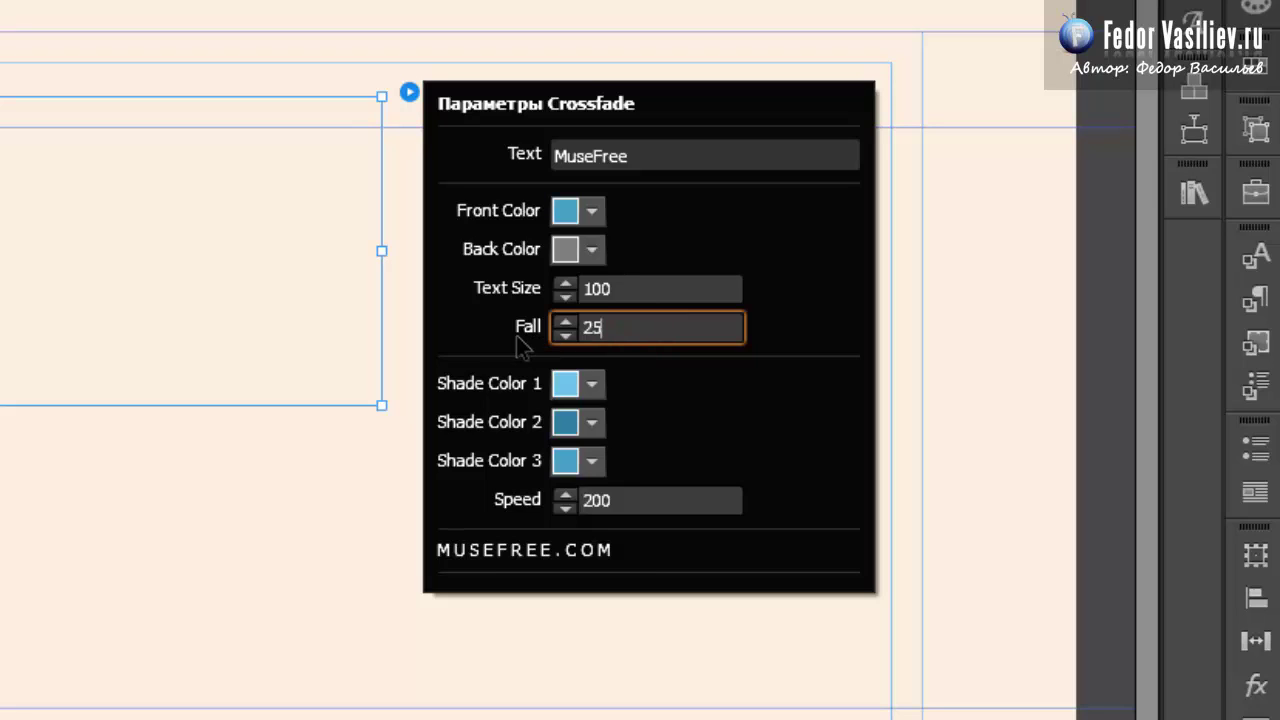
pyautogui.doubleClick(596, 327)
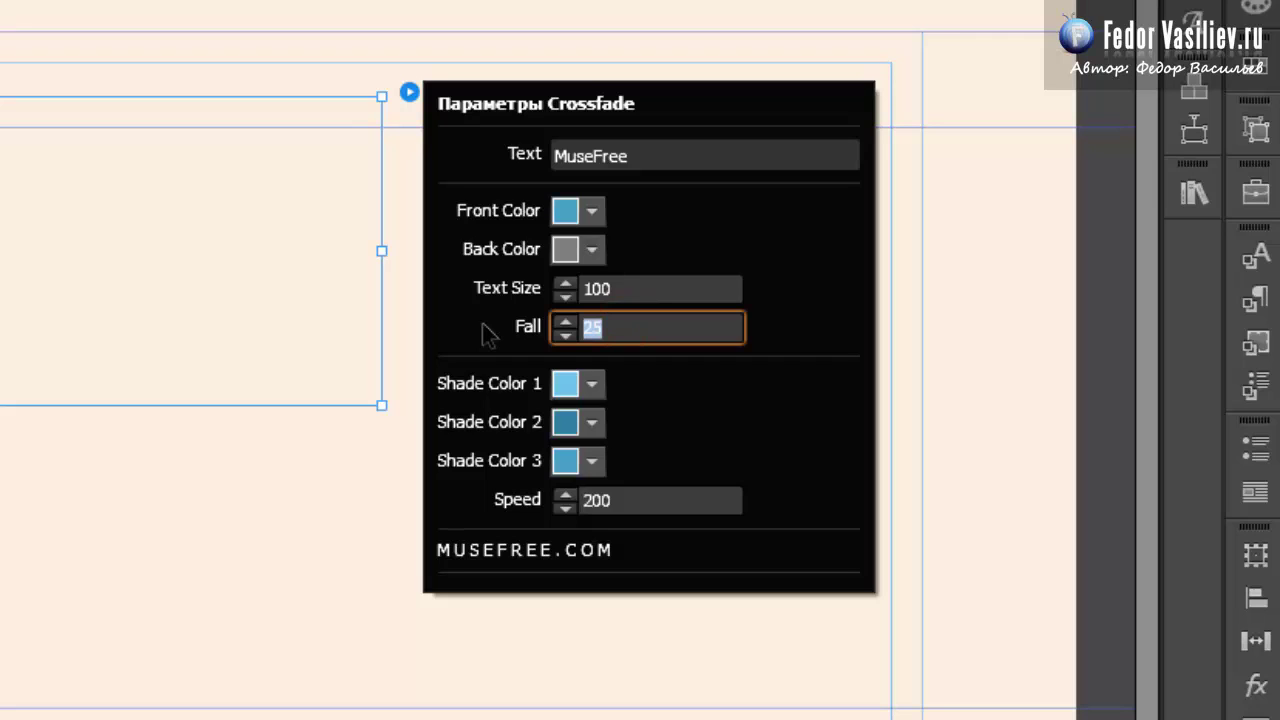
pyautogui.write('100')
pyautogui.press('Return')
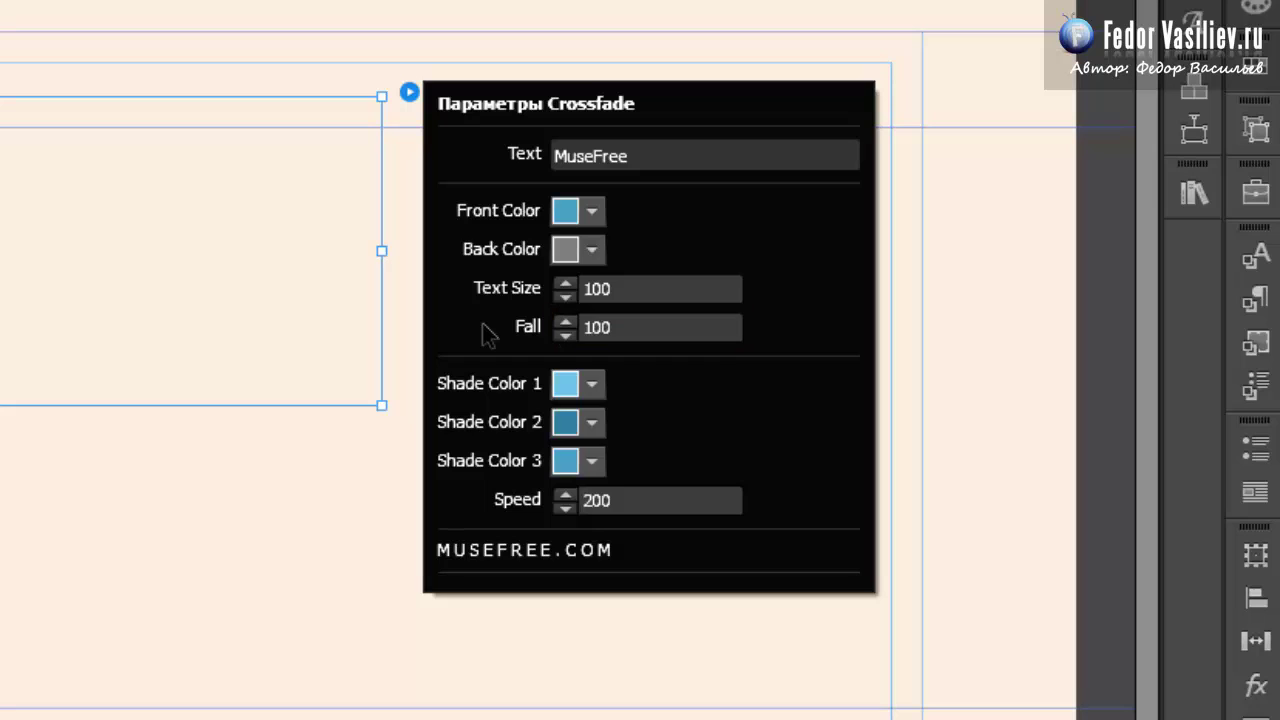
# Set the Crossfade widget's Shade Color 1 to red (FF0000).
pyautogui.click(593, 384)
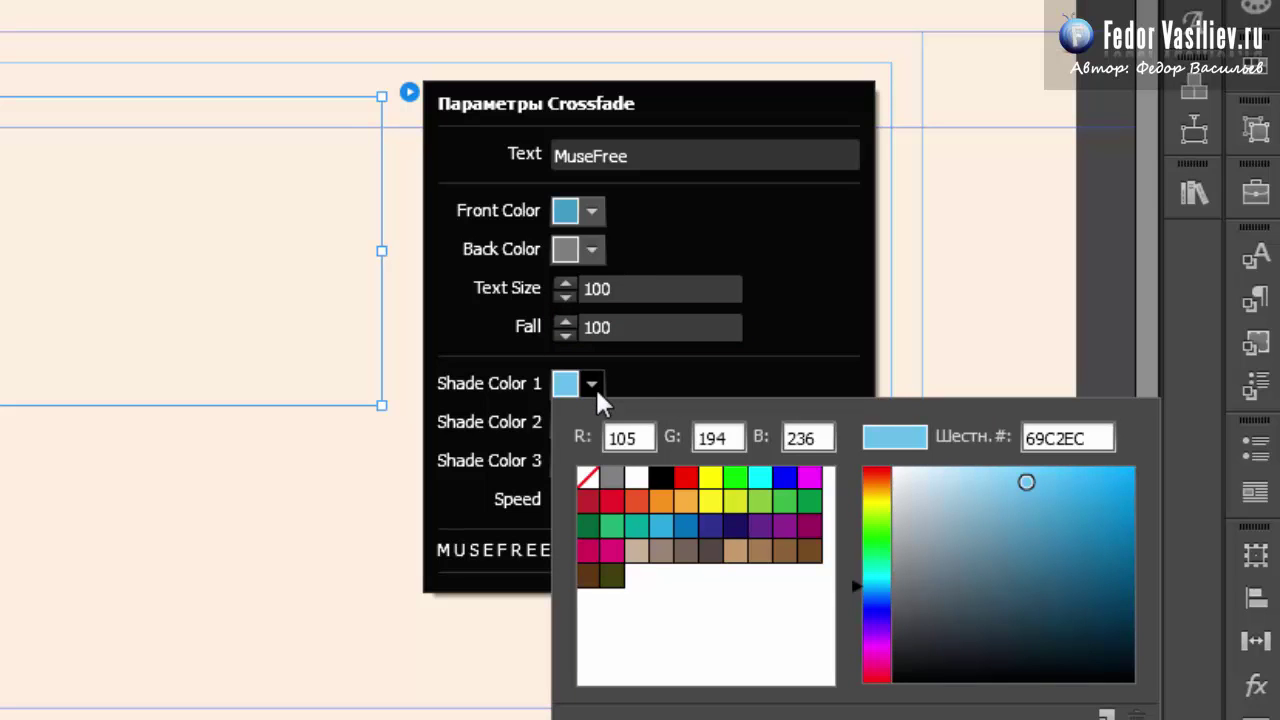
pyautogui.click(685, 477)
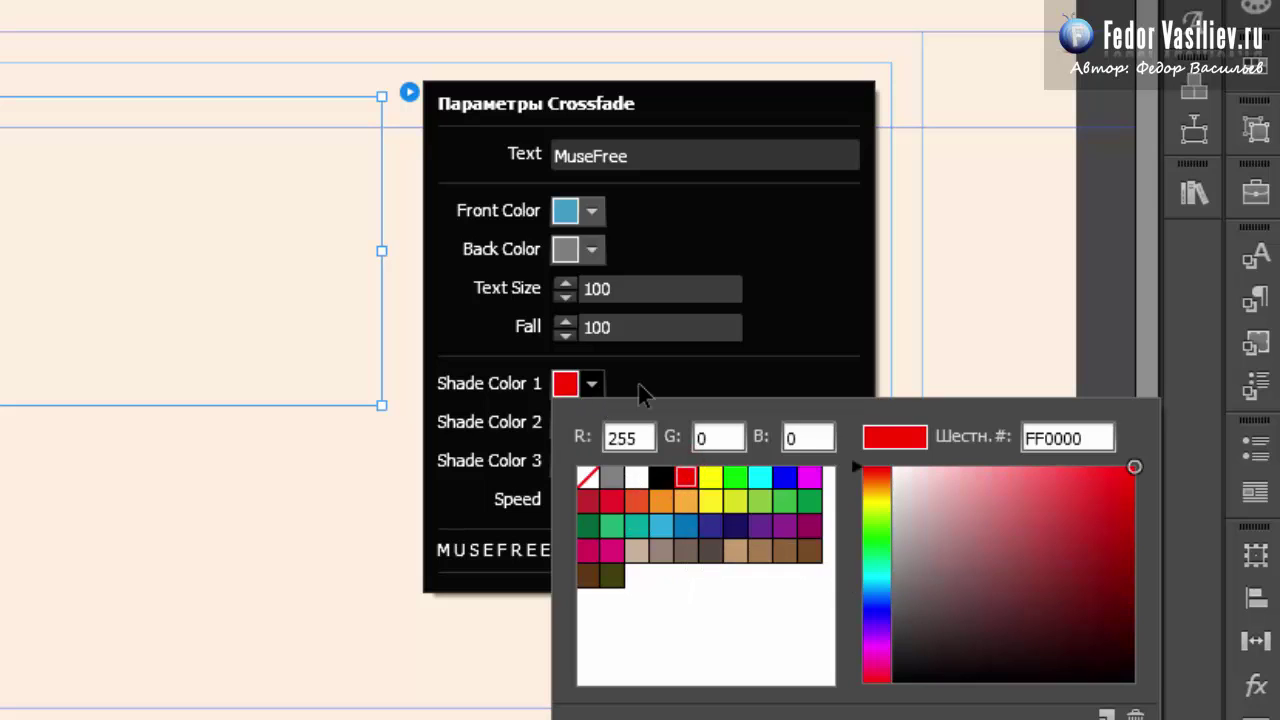
pyautogui.click(675, 386)
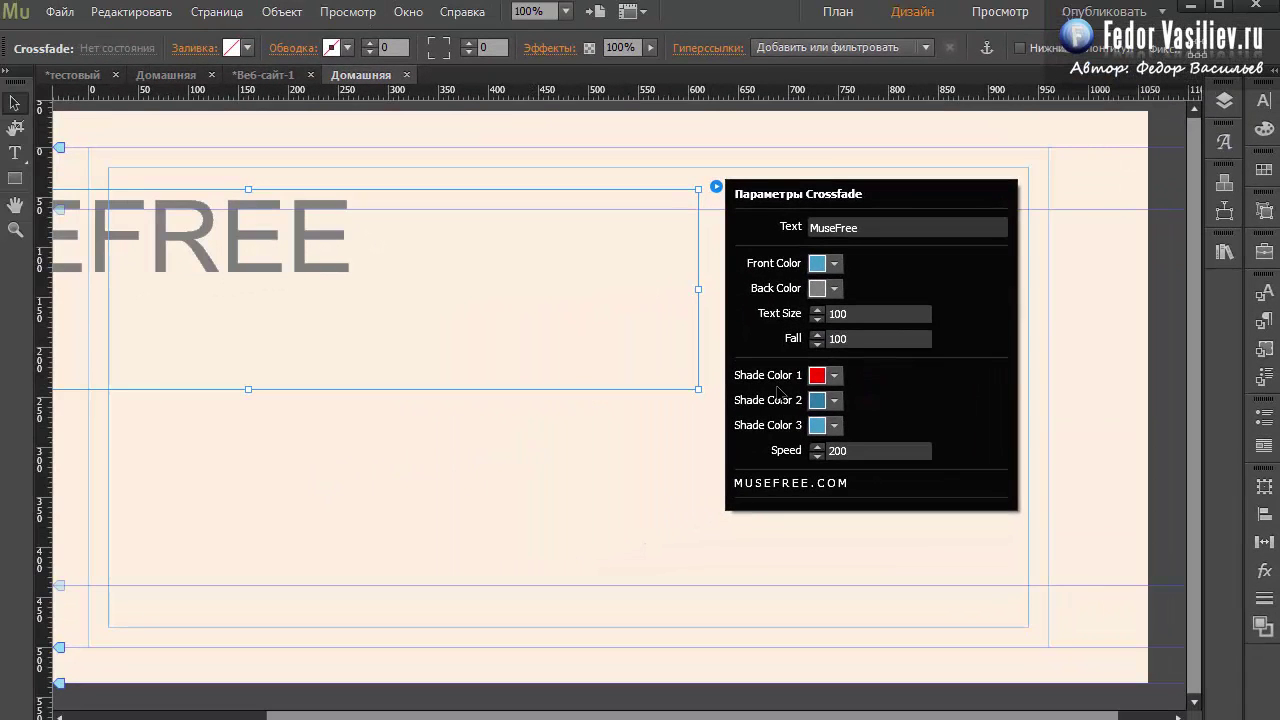
# Preview the page in the browser and reload it to replay the text animation with the 100 fall.
pyautogui.click(243, 250)
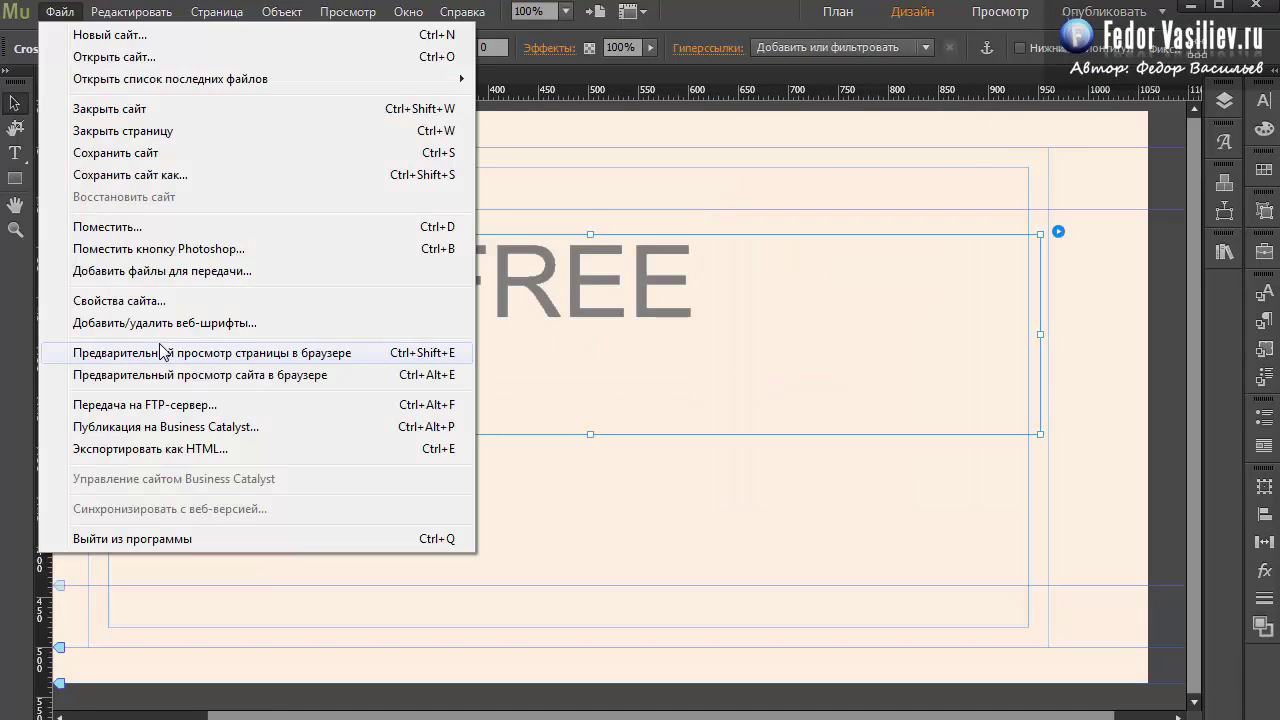
pyautogui.click(165, 354)
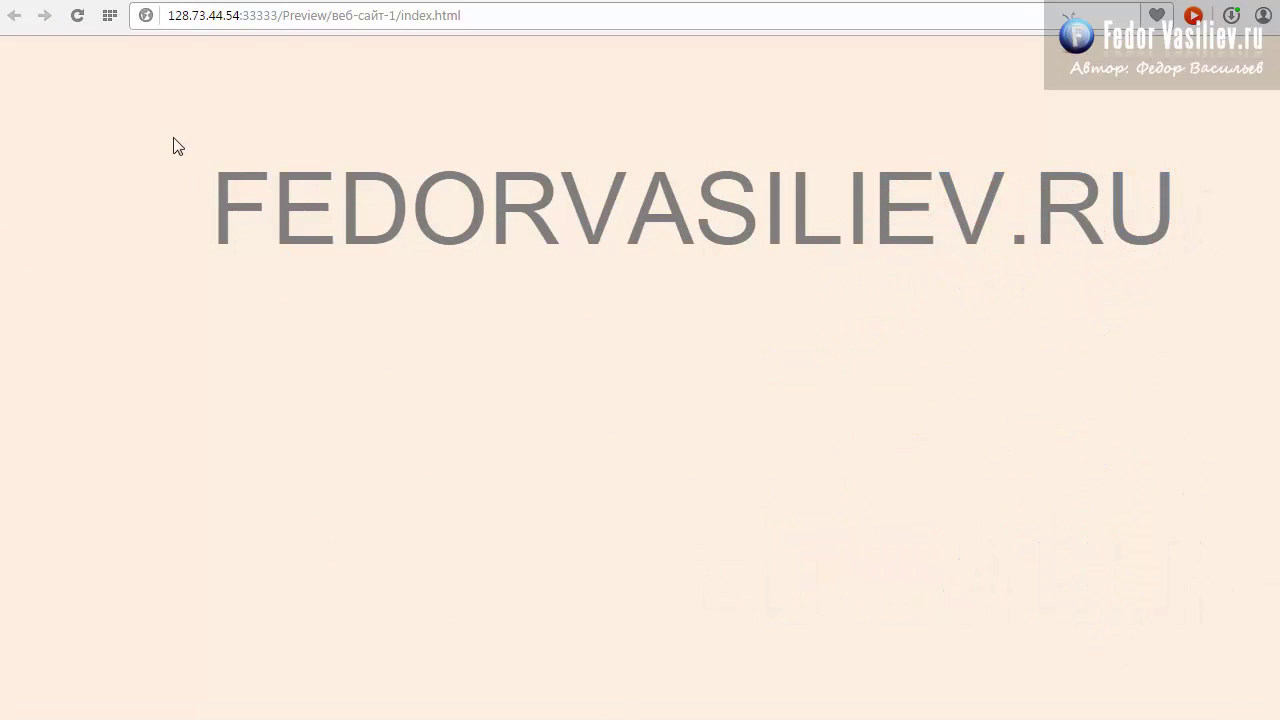
pyautogui.click(75, 16)
pyautogui.click(75, 17)
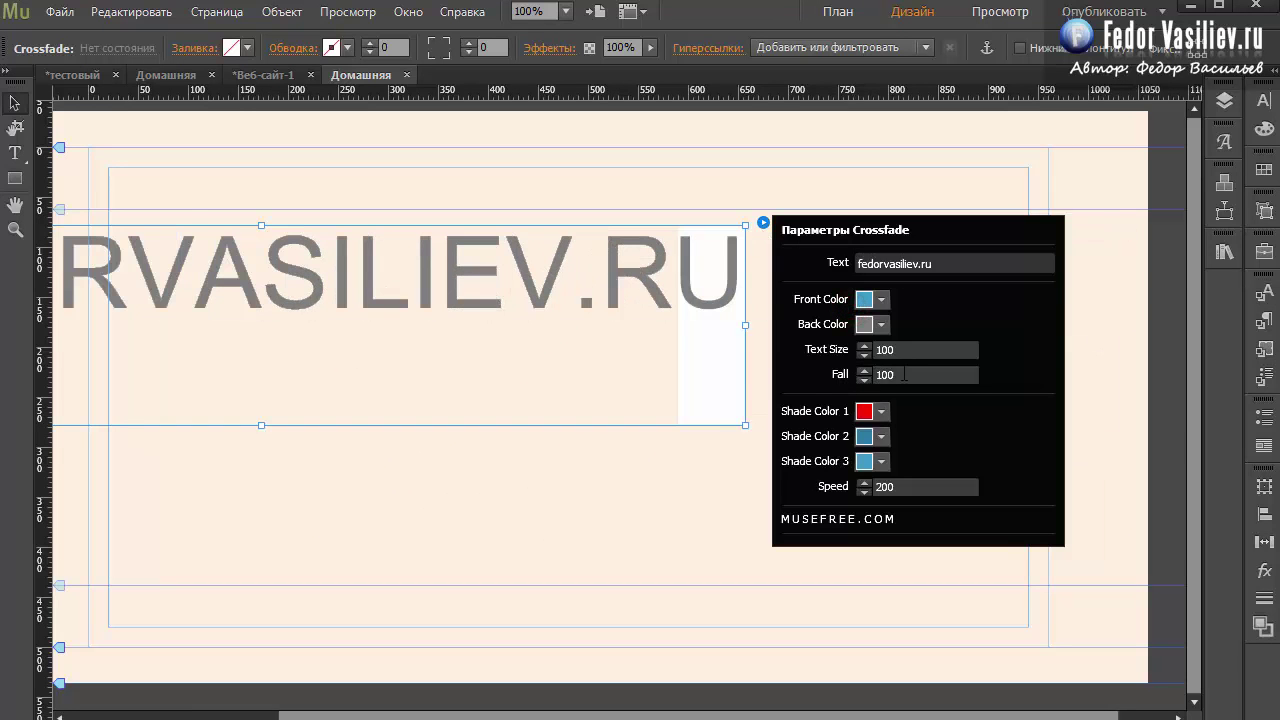
# Set the Crossfade widget's Fall value to 5.
pyautogui.click(903, 374)
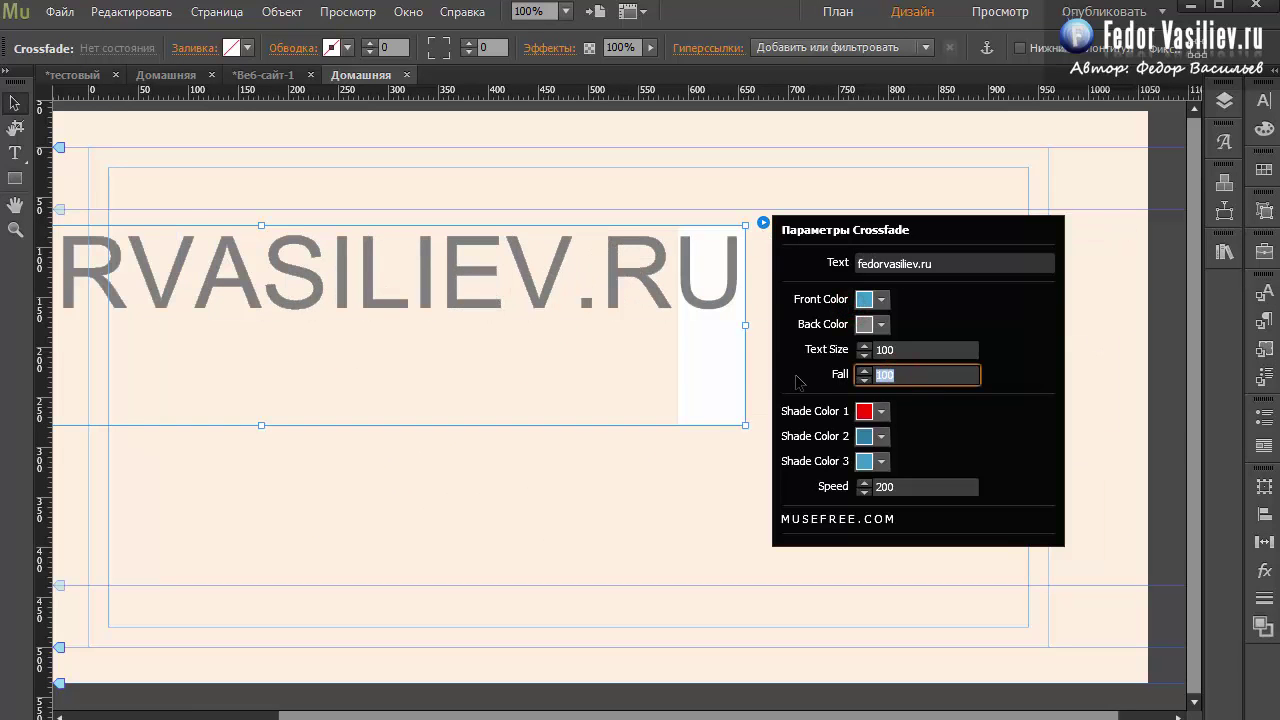
pyautogui.write('1')
pyautogui.press('BackSpace')
pyautogui.write('5')
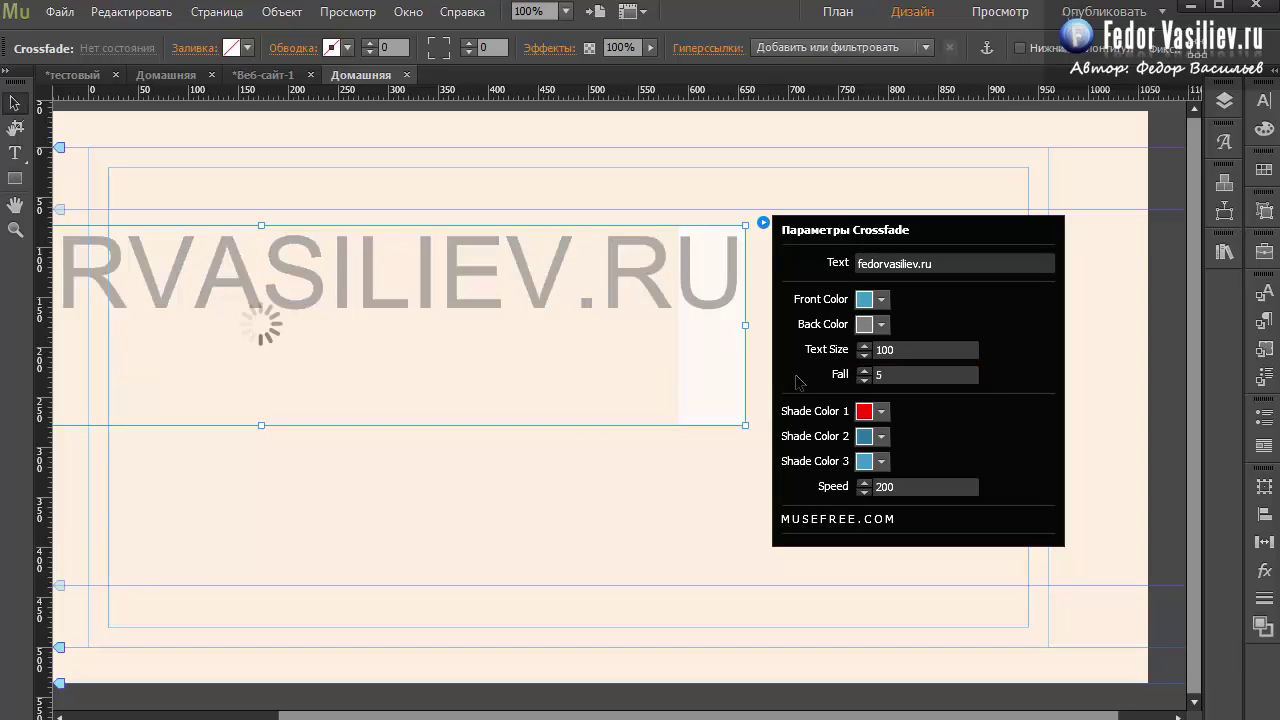
pyautogui.press('Return')
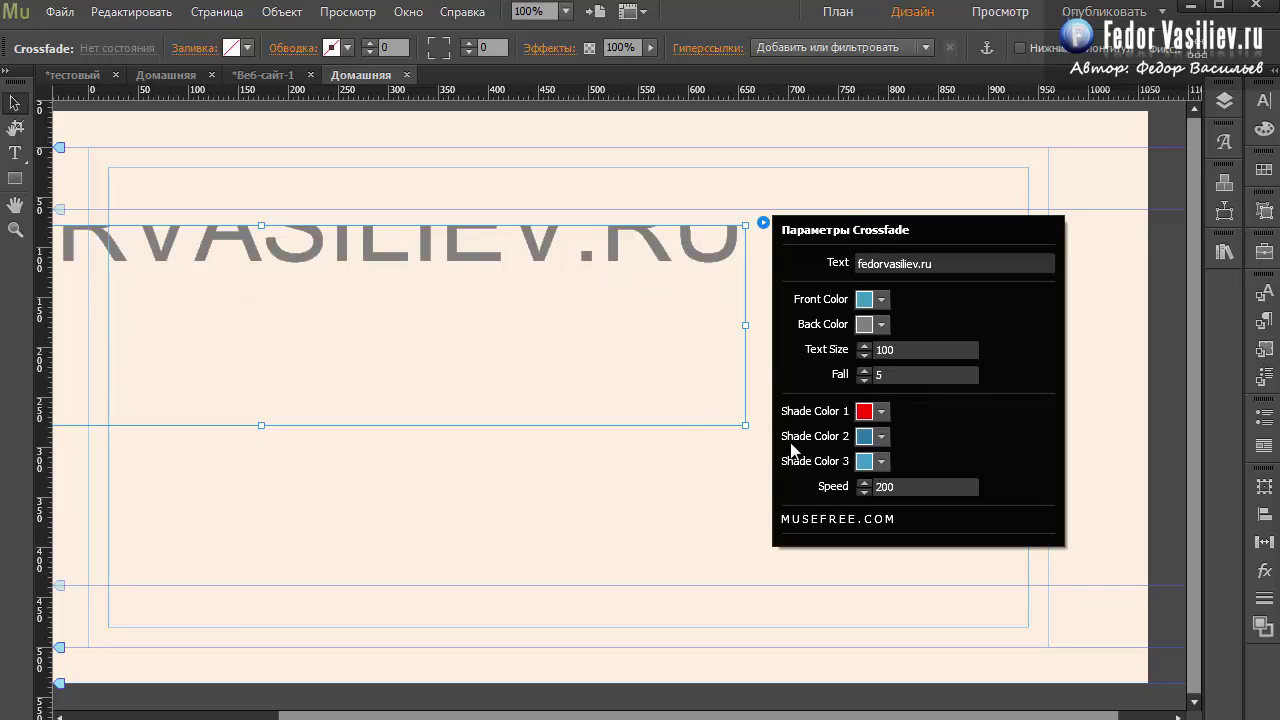
# Set the Crossfade widget's Shade Color 2 to yellow and Shade Color 3 to magenta (FF00FF).
pyautogui.click(881, 437)
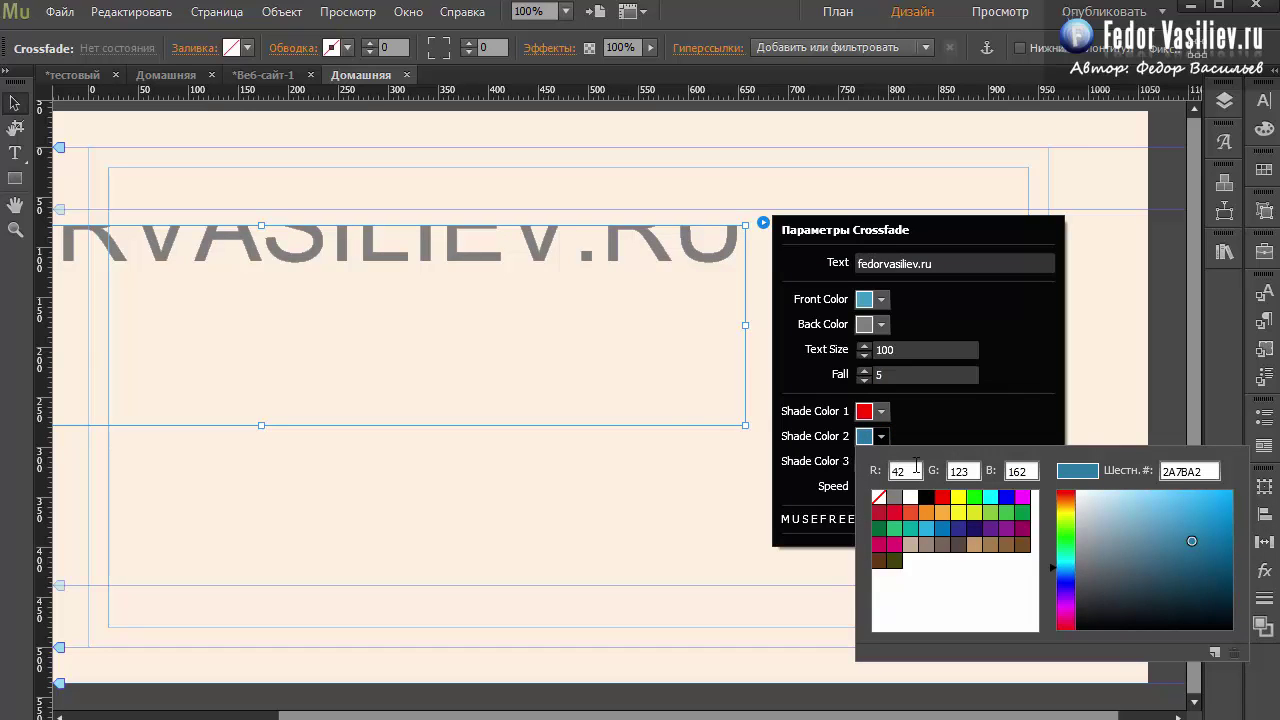
pyautogui.click(958, 500)
pyautogui.click(942, 436)
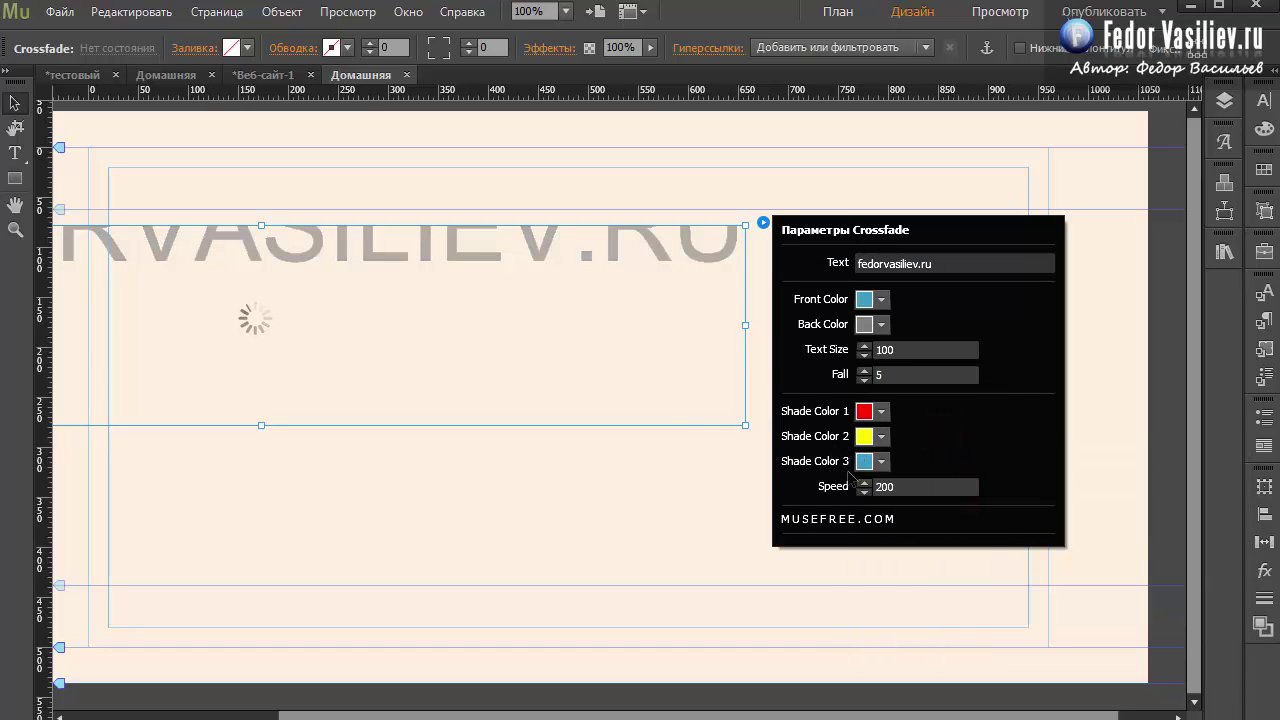
pyautogui.click(881, 462)
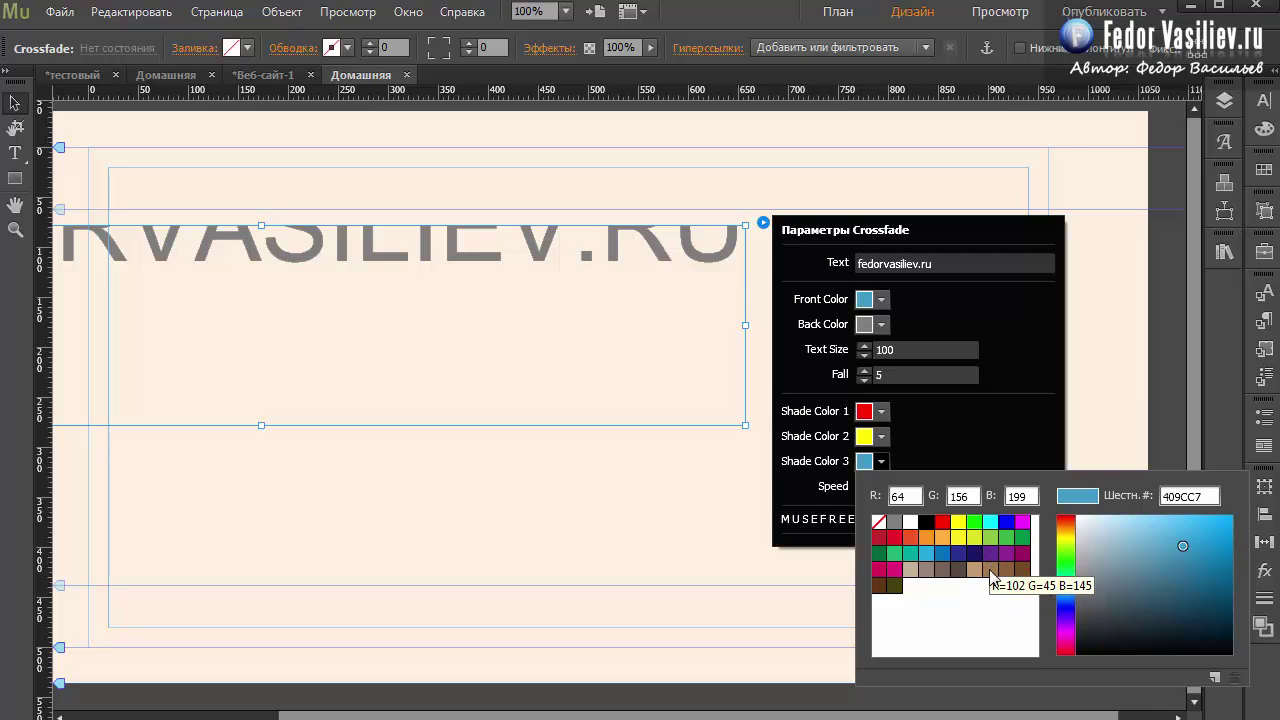
pyautogui.click(1022, 532)
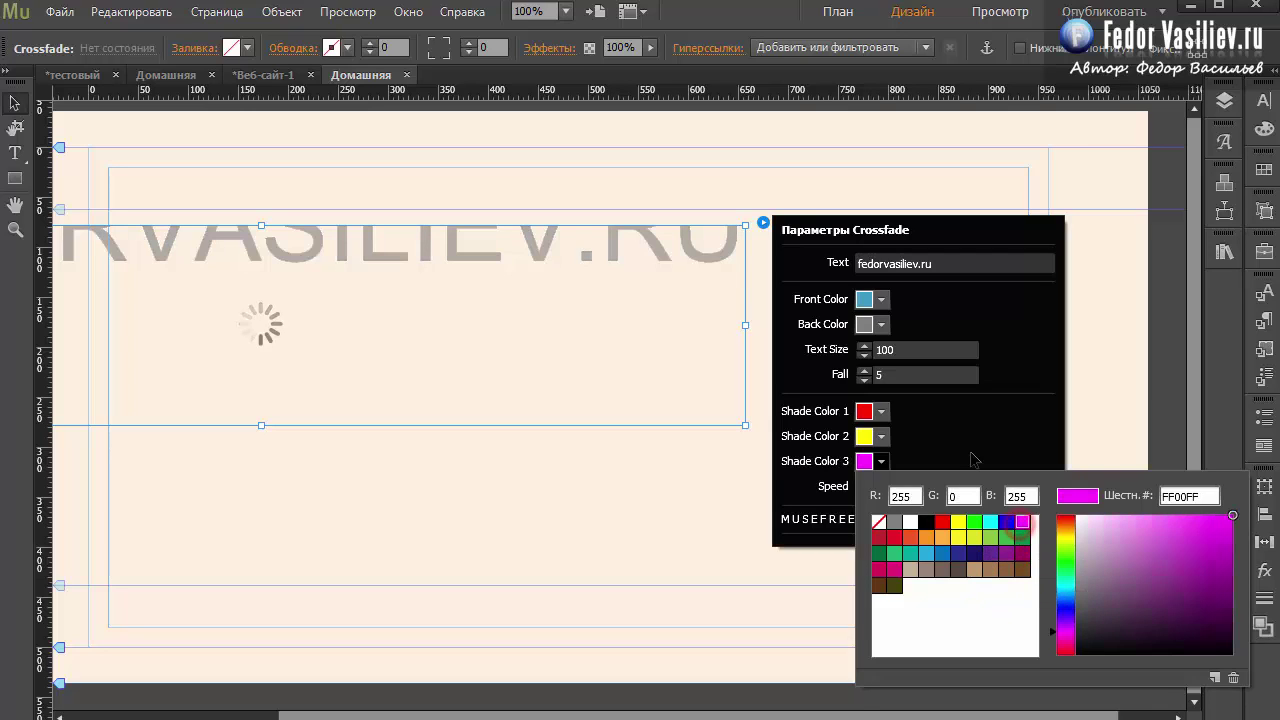
pyautogui.click(971, 446)
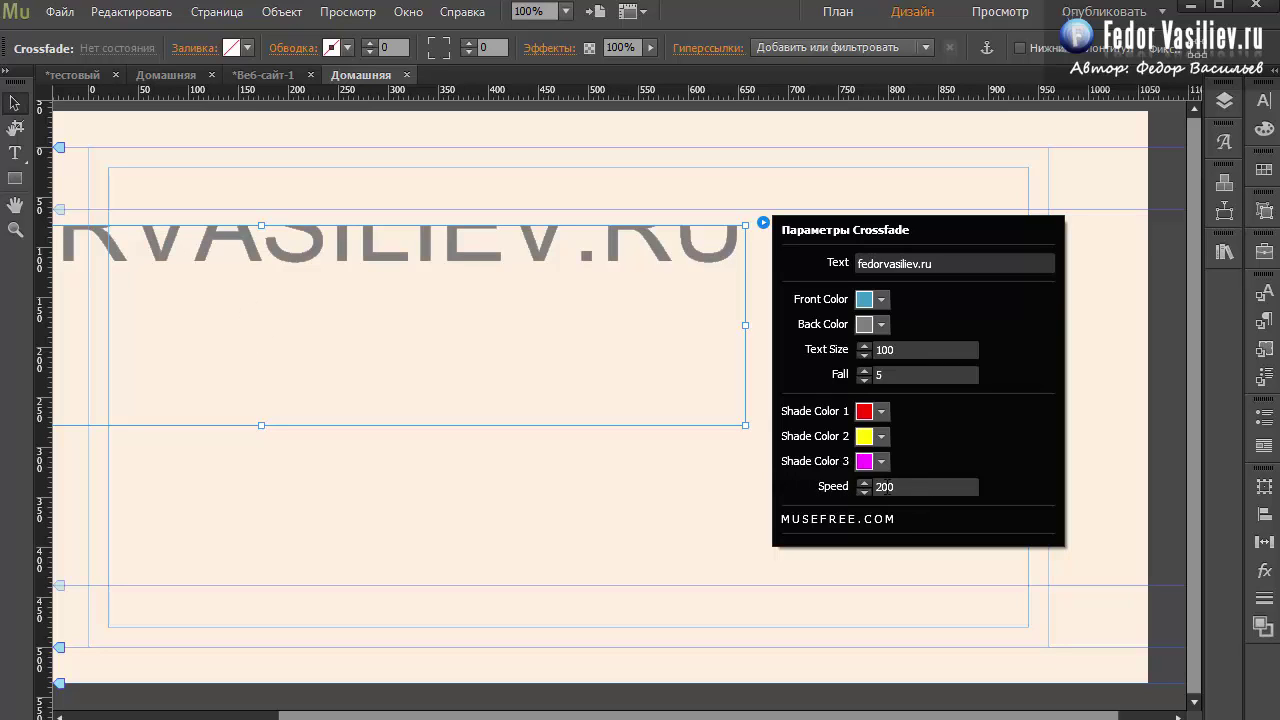
# Preview the page in the browser to check the Crossfade text with the reduced fall and new shade colors.
pyautogui.click(903, 486)
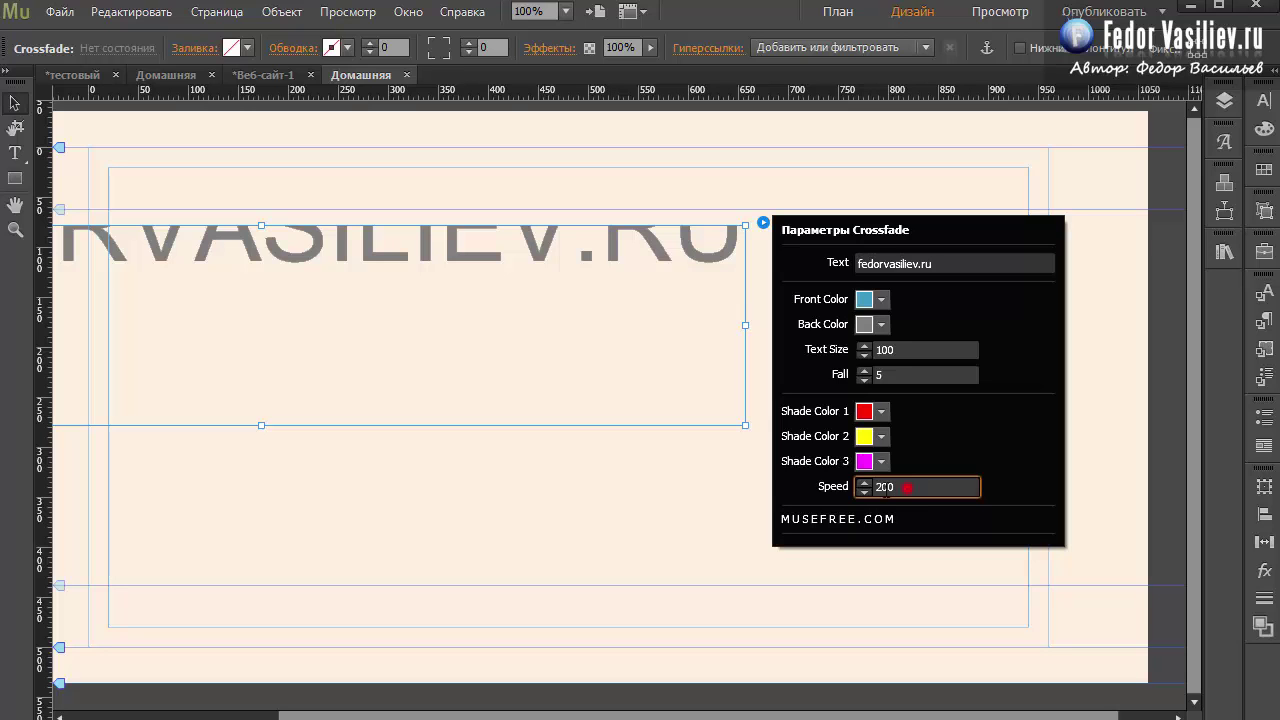
pyautogui.click(800, 485)
pyautogui.click(60, 11)
pyautogui.click(197, 349)
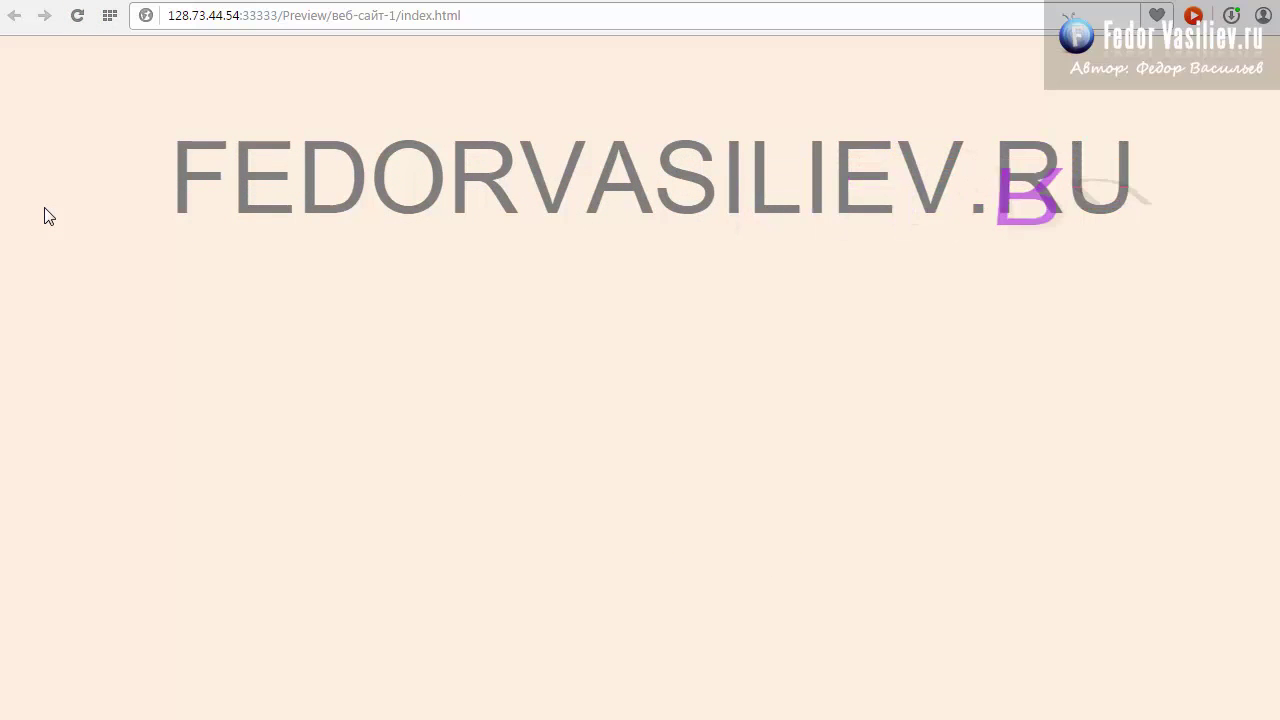
# Set the Crossfade widget's Fall value to 10 and preview the text animation in the browser.
pyautogui.click(76, 17)
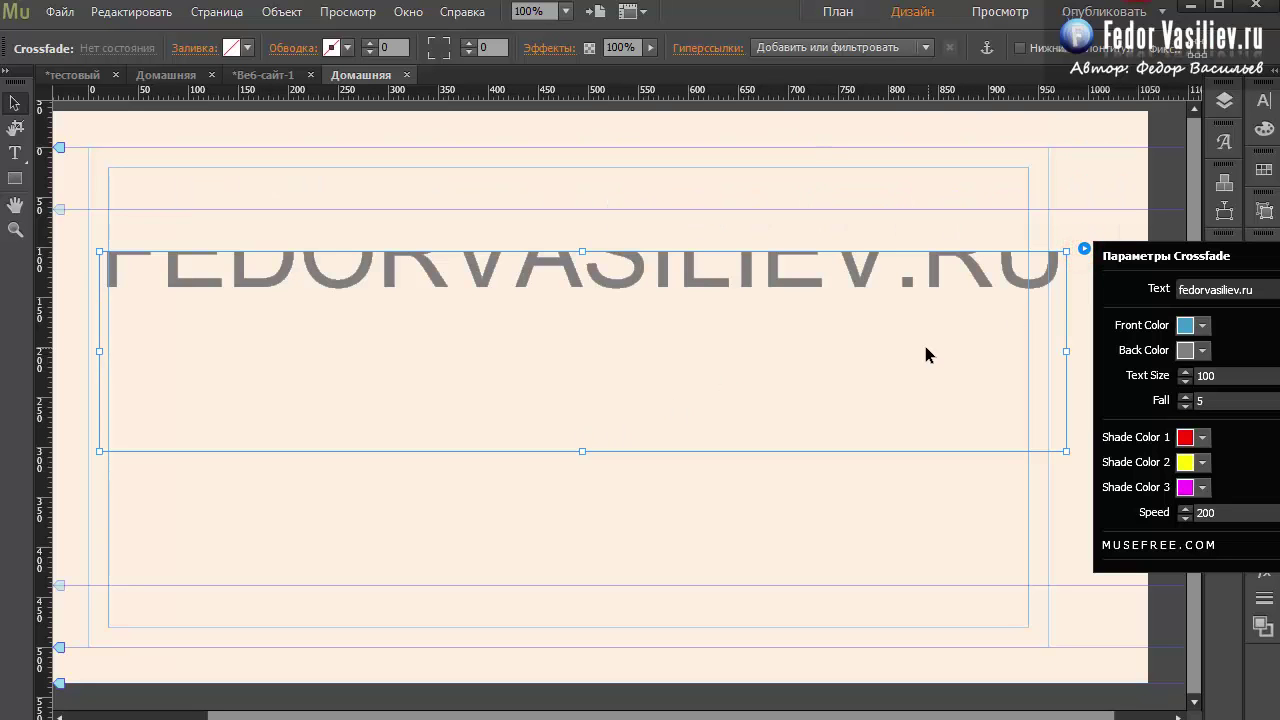
pyautogui.click(1201, 401)
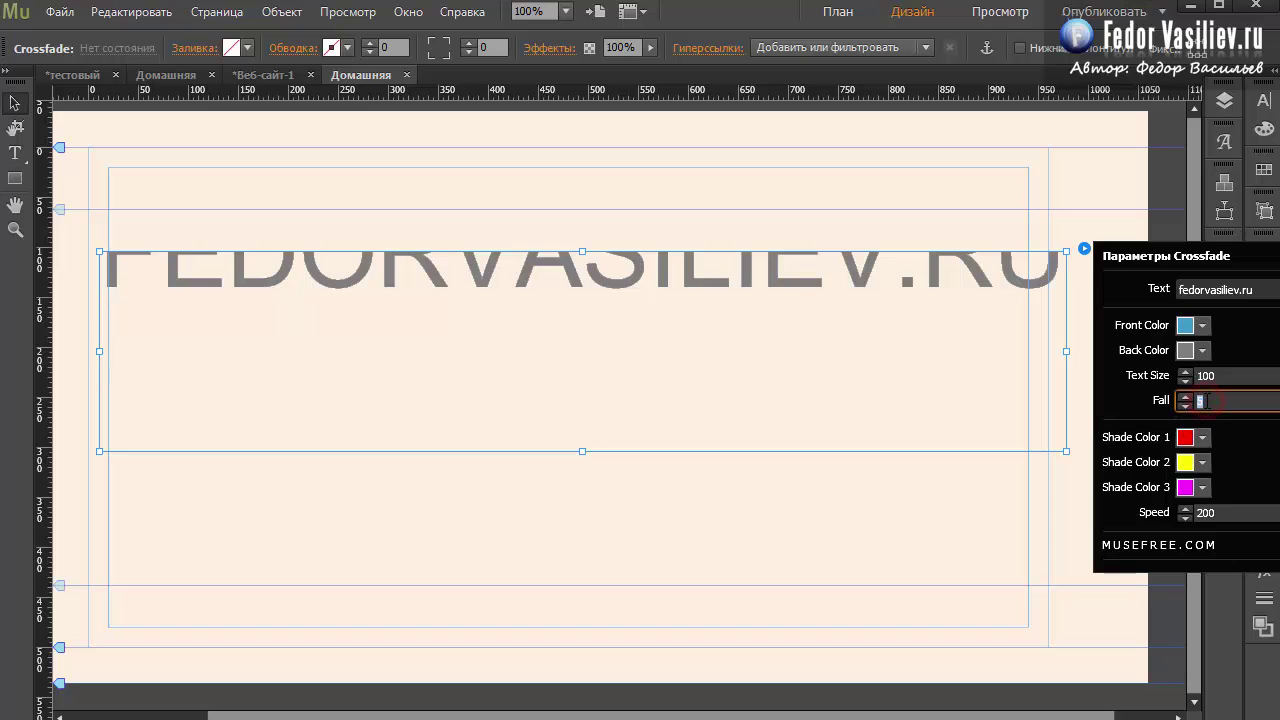
pyautogui.hotkey('ctrl', 'shift', 'e')
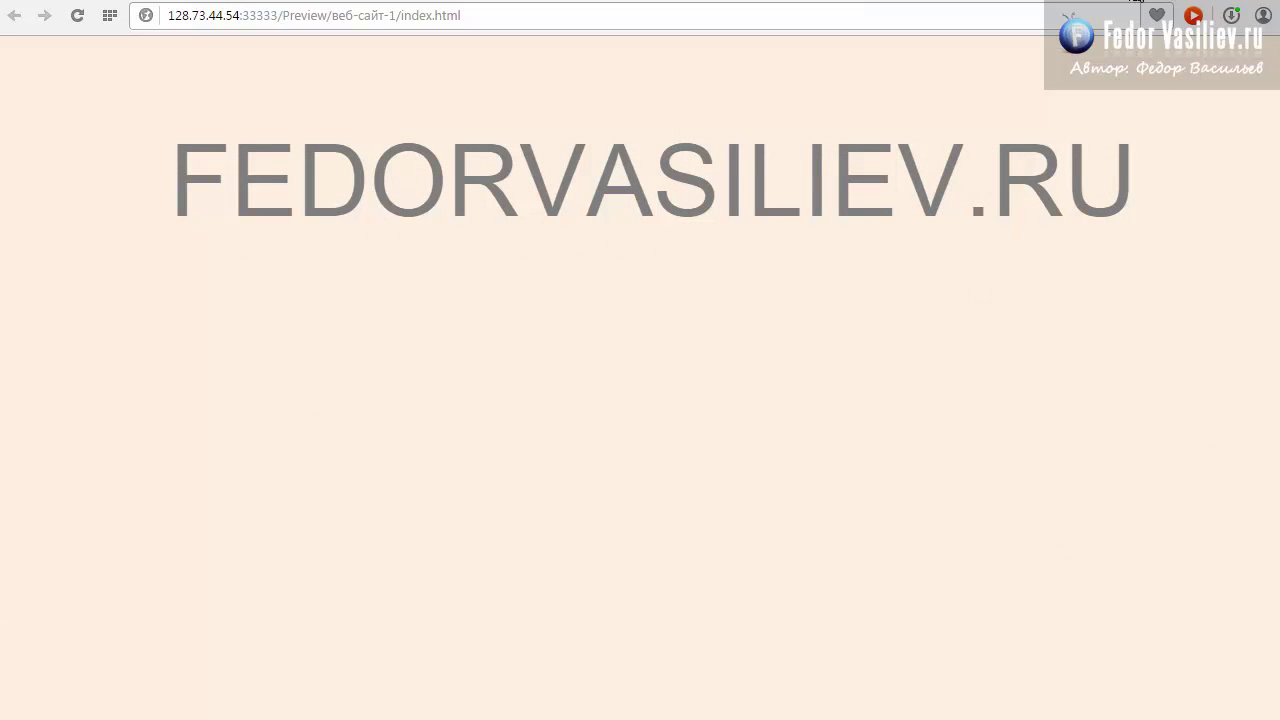
pyautogui.hotkey('alt', 'Tab')
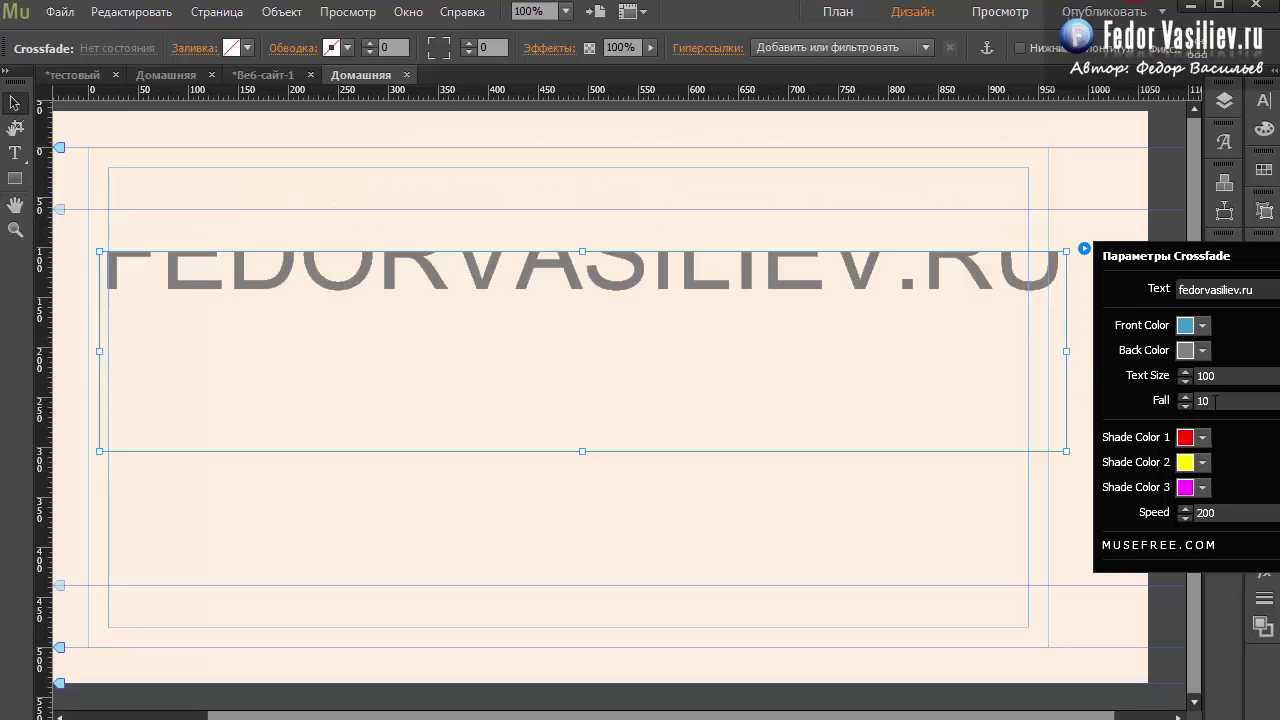
# Set the Crossfade widget's Fall value to 20.
pyautogui.doubleClick(1215, 400)
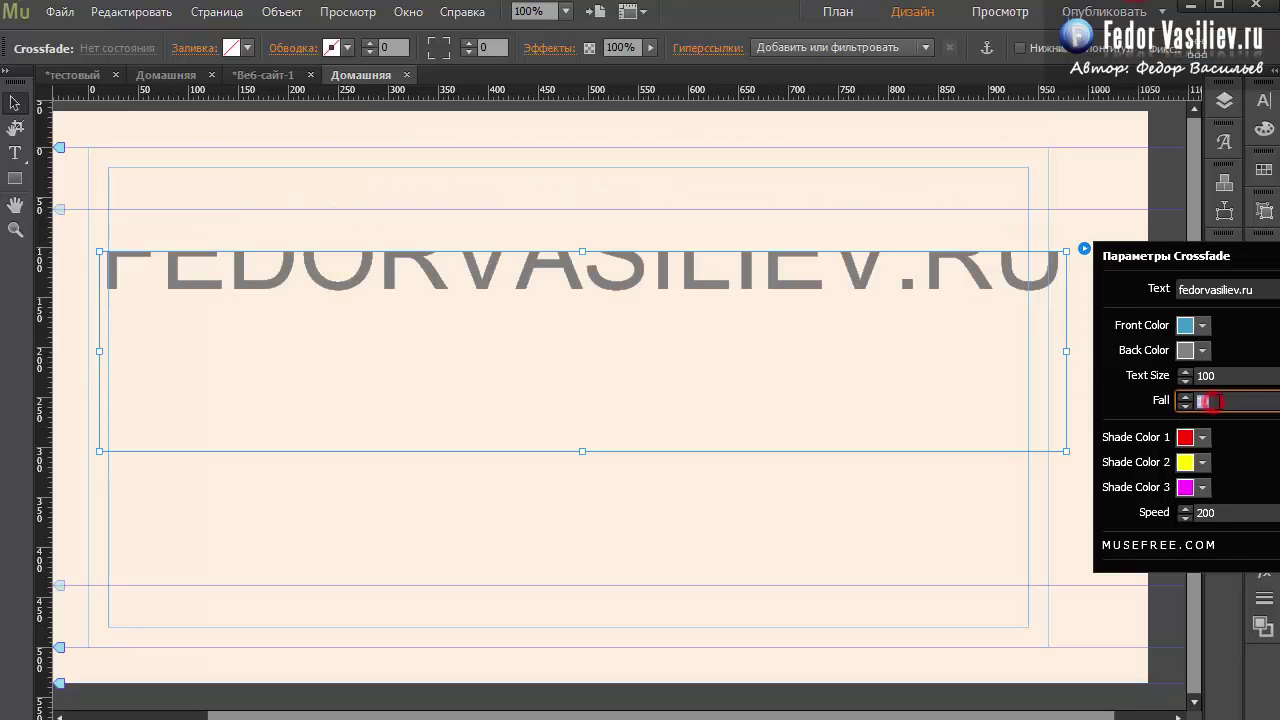
pyautogui.write('2')
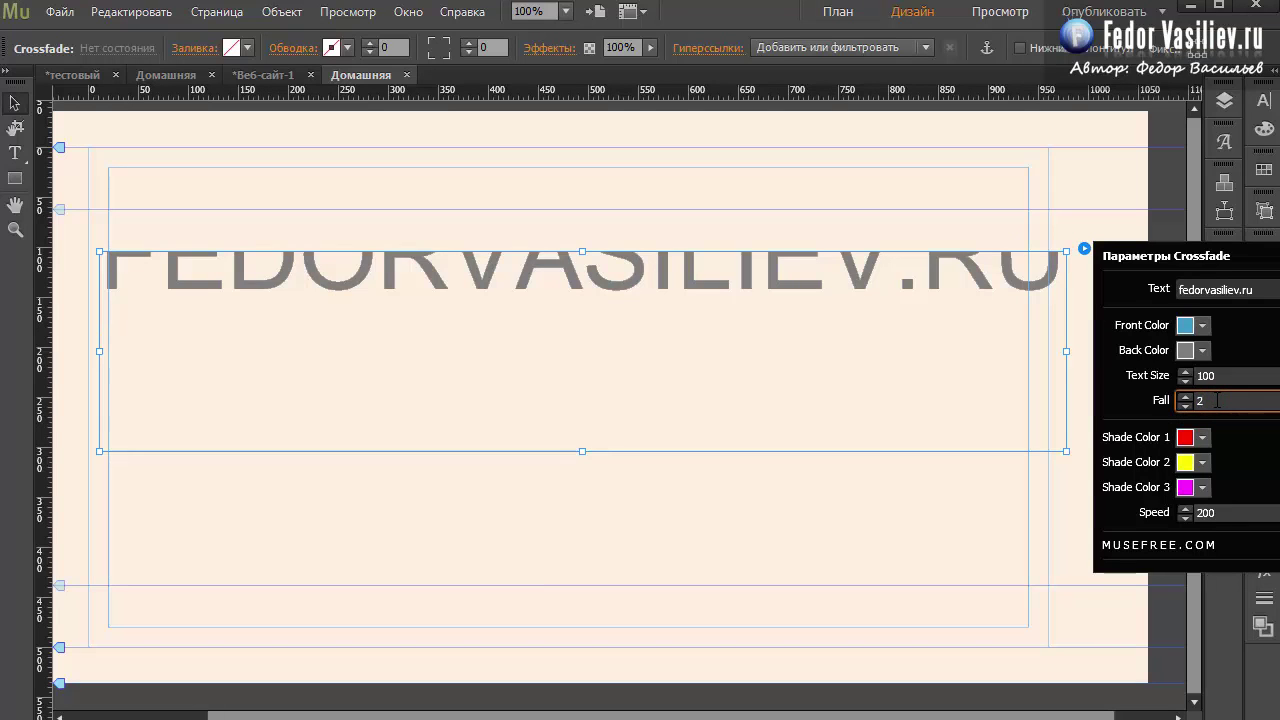
pyautogui.write('0')
pyautogui.press('Return')
pyautogui.click(878, 363)
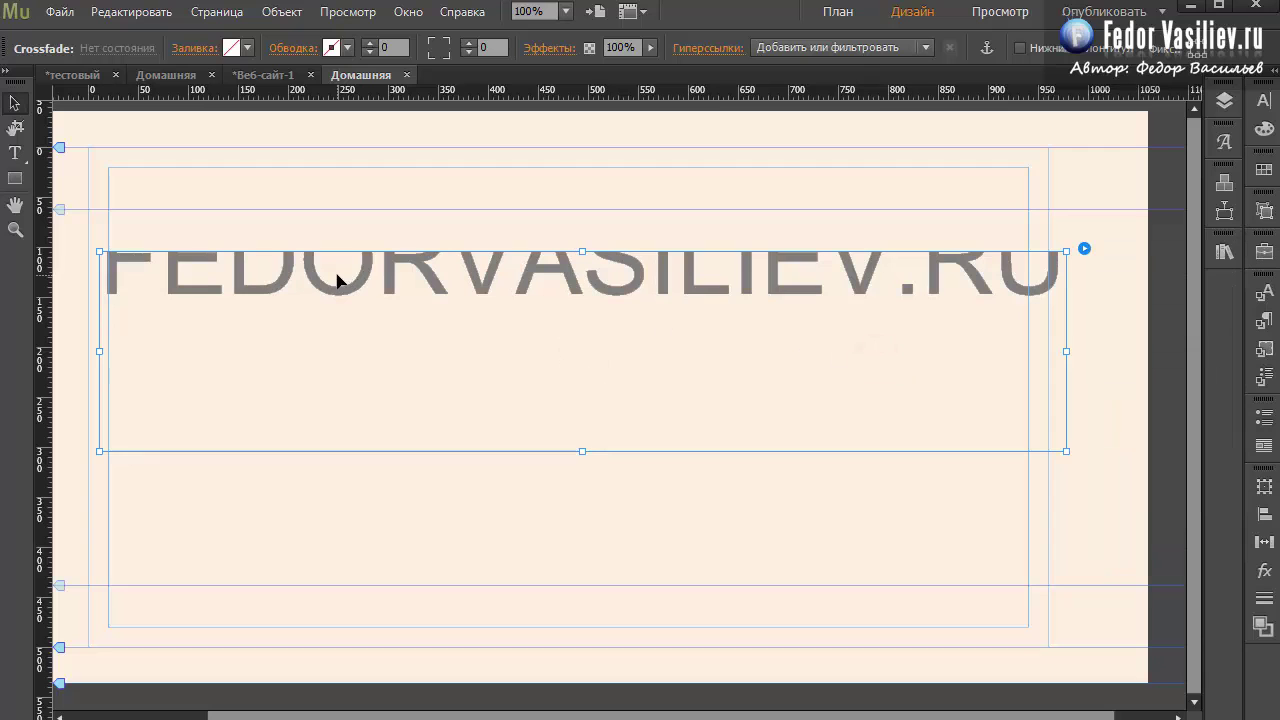
# Preview the page in the browser and reload it to replay the Crossfade animation with the 20 fall.
pyautogui.click(60, 12)
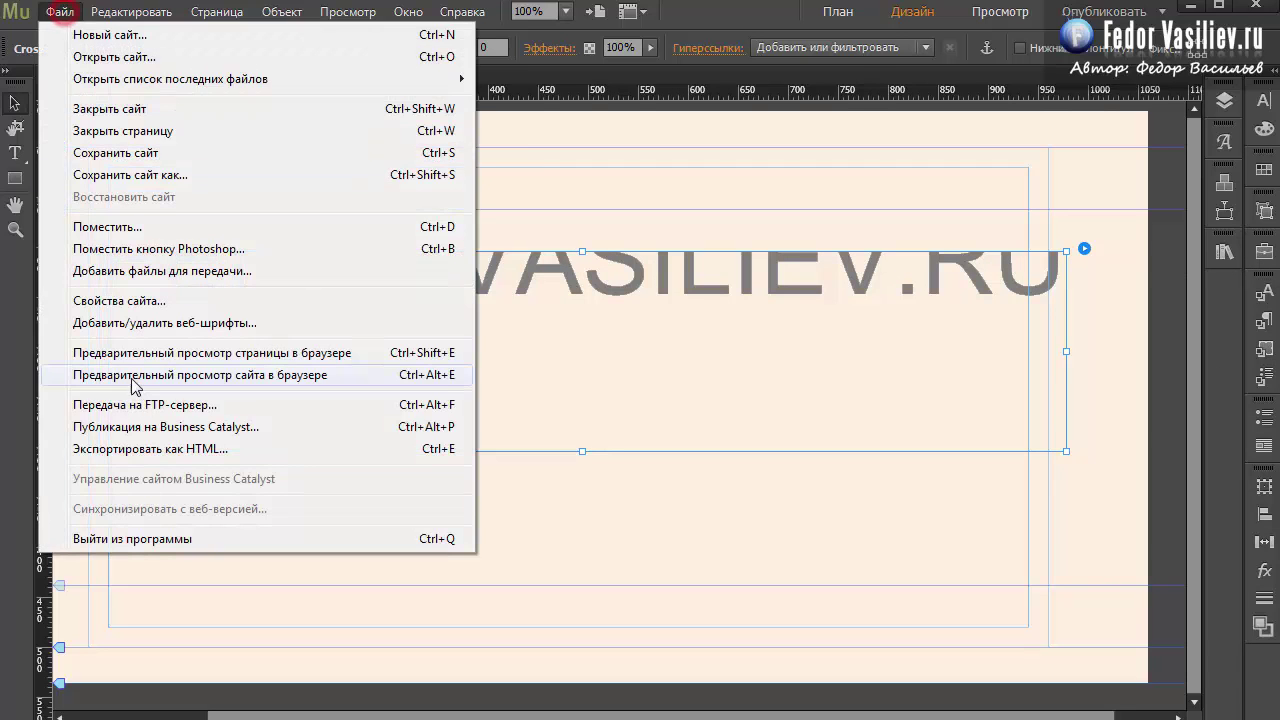
pyautogui.click(128, 355)
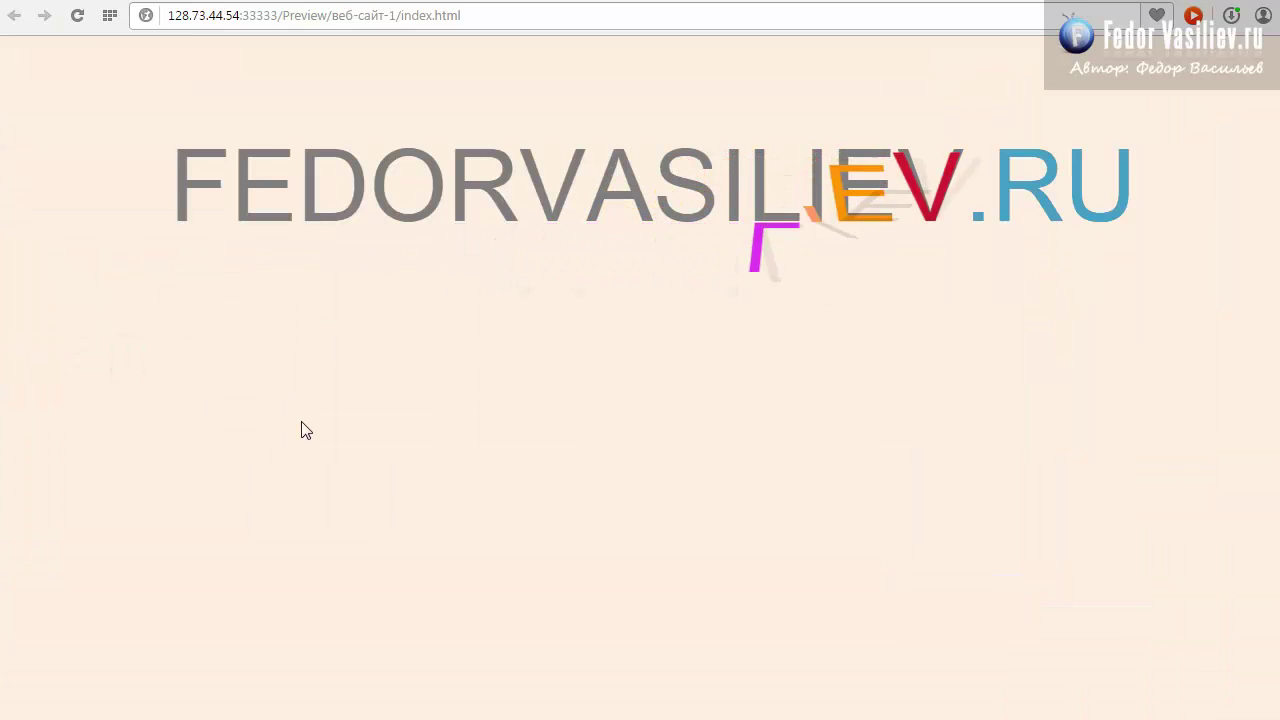
pyautogui.click(76, 20)
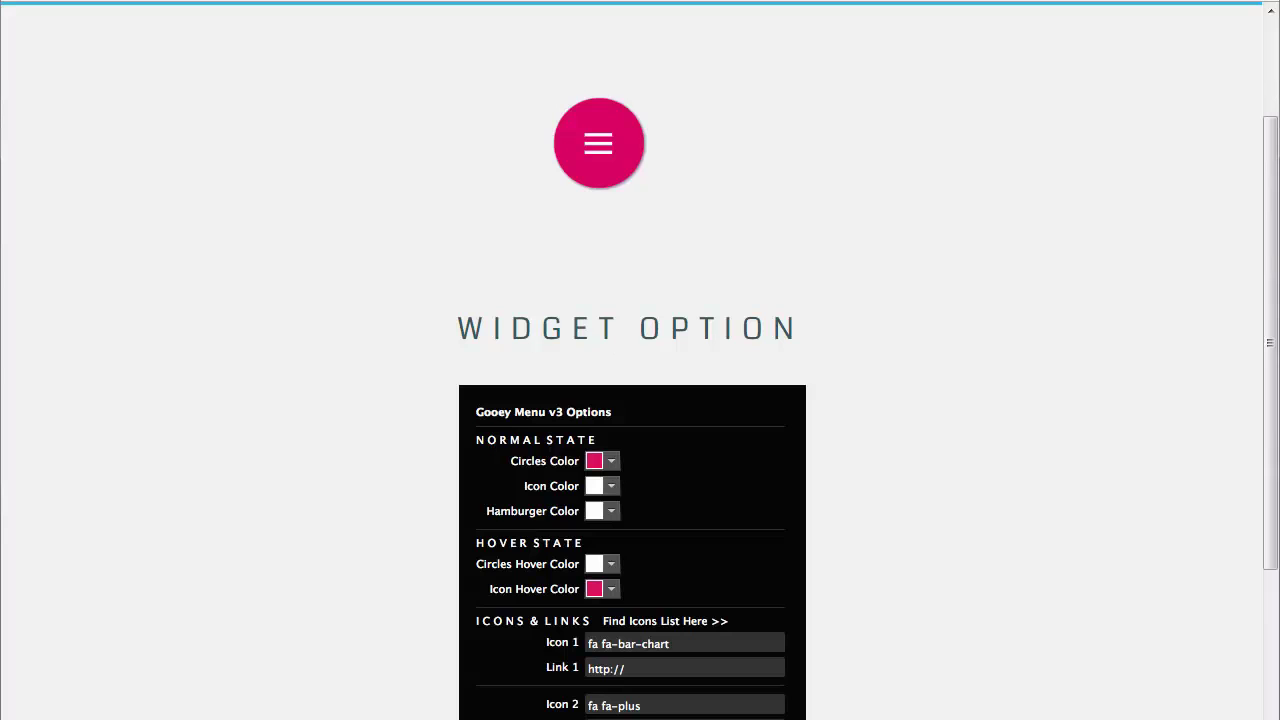
# Try out the Gooey Menu v3 and v2 demos by expanding their menus, and examine the Clip-Path Animation image demo.
pyautogui.click(597, 150)
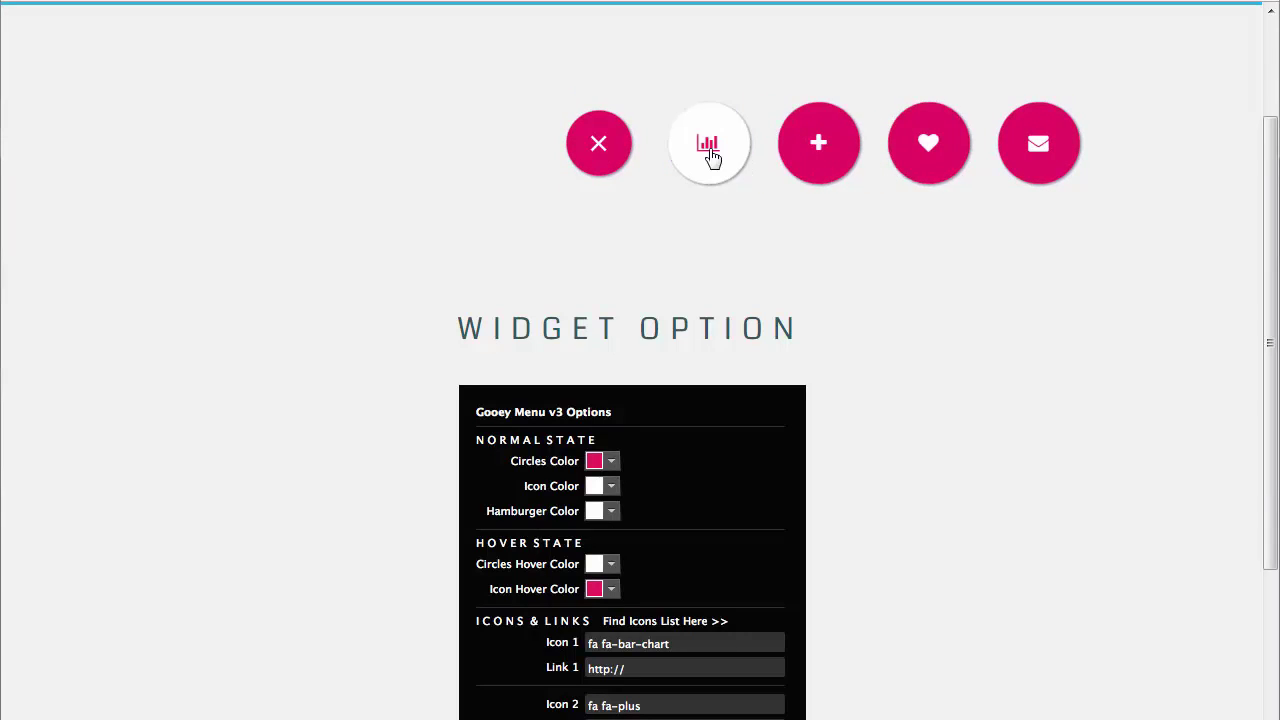
pyautogui.click(590, 148)
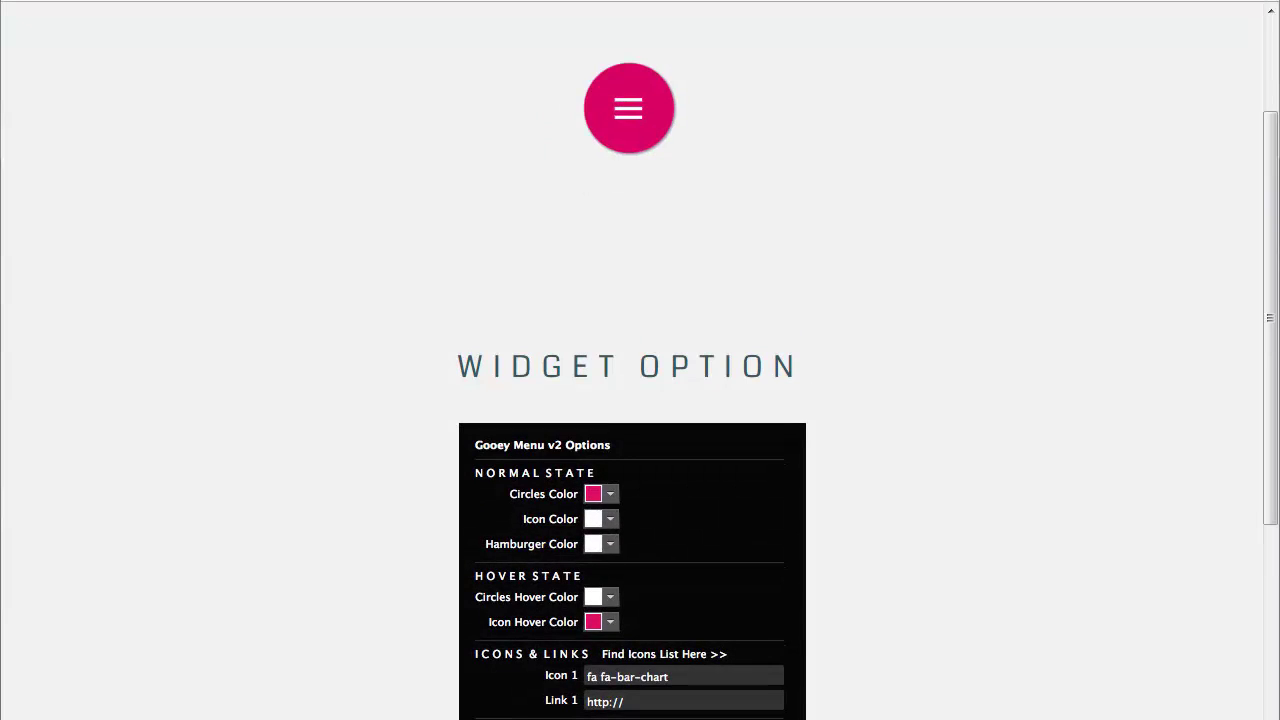
pyautogui.click(629, 110)
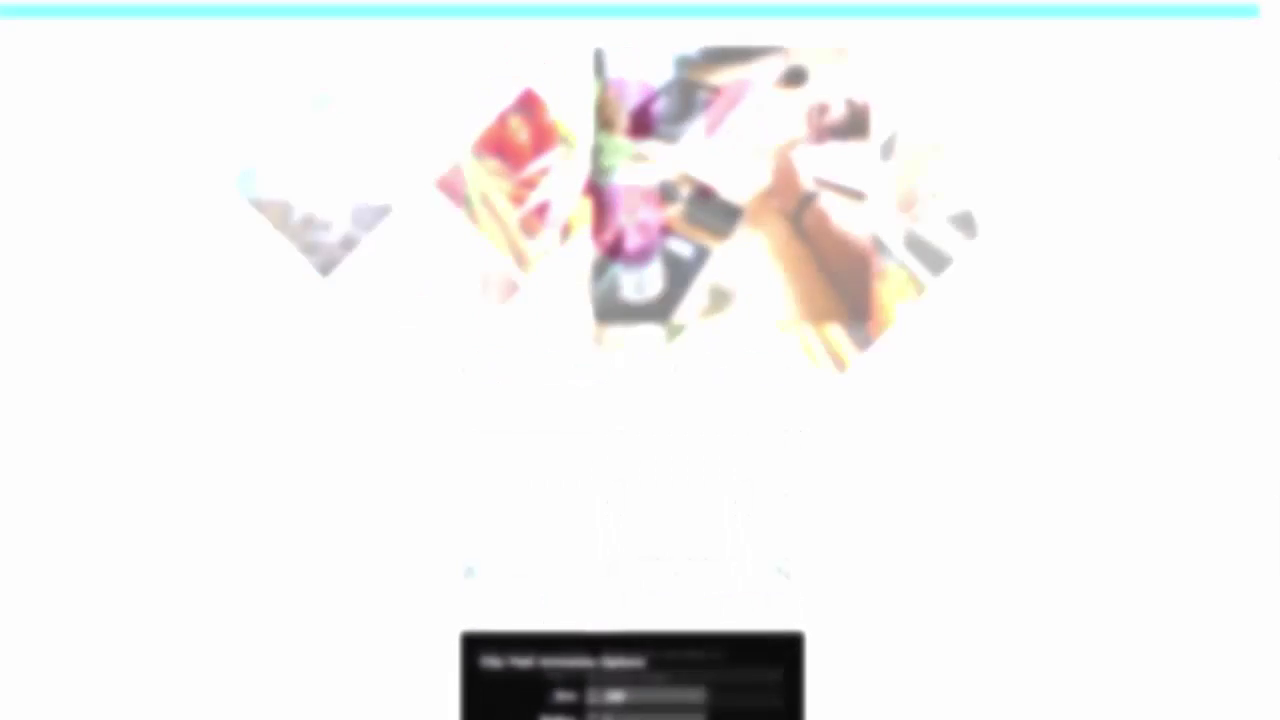
pyautogui.moveTo(577, 280)
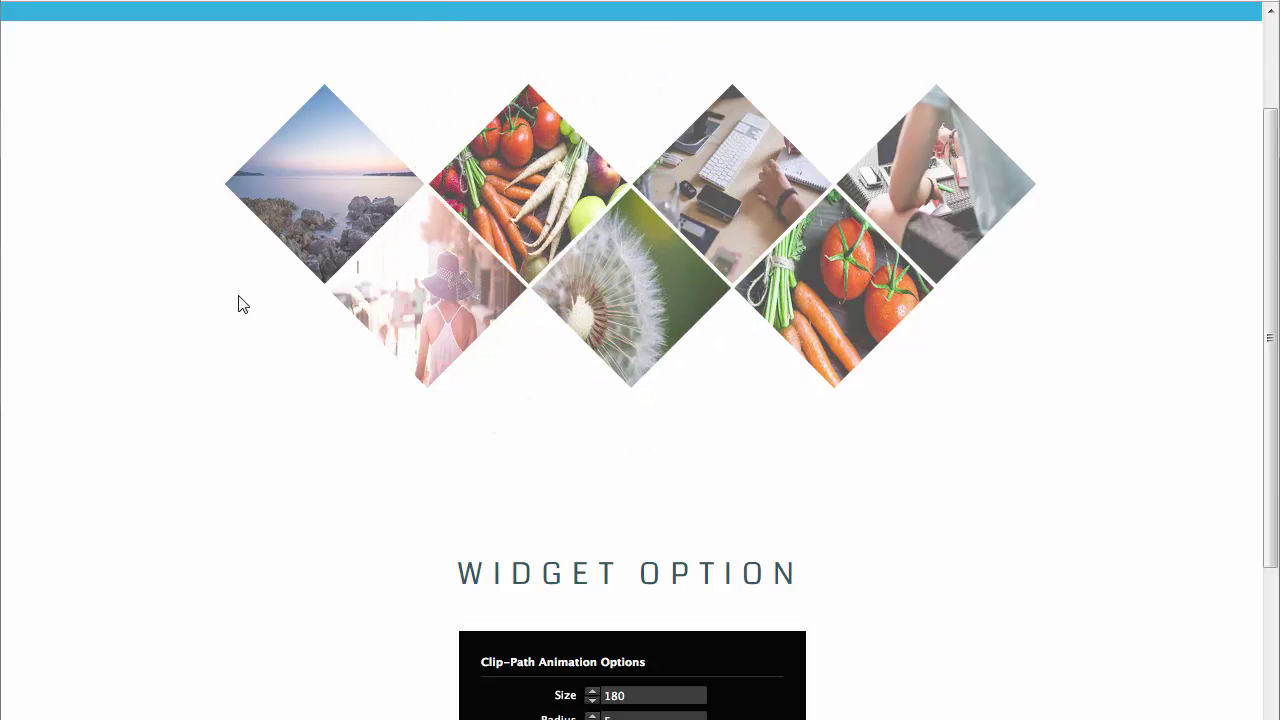
pyautogui.moveTo(308, 208)
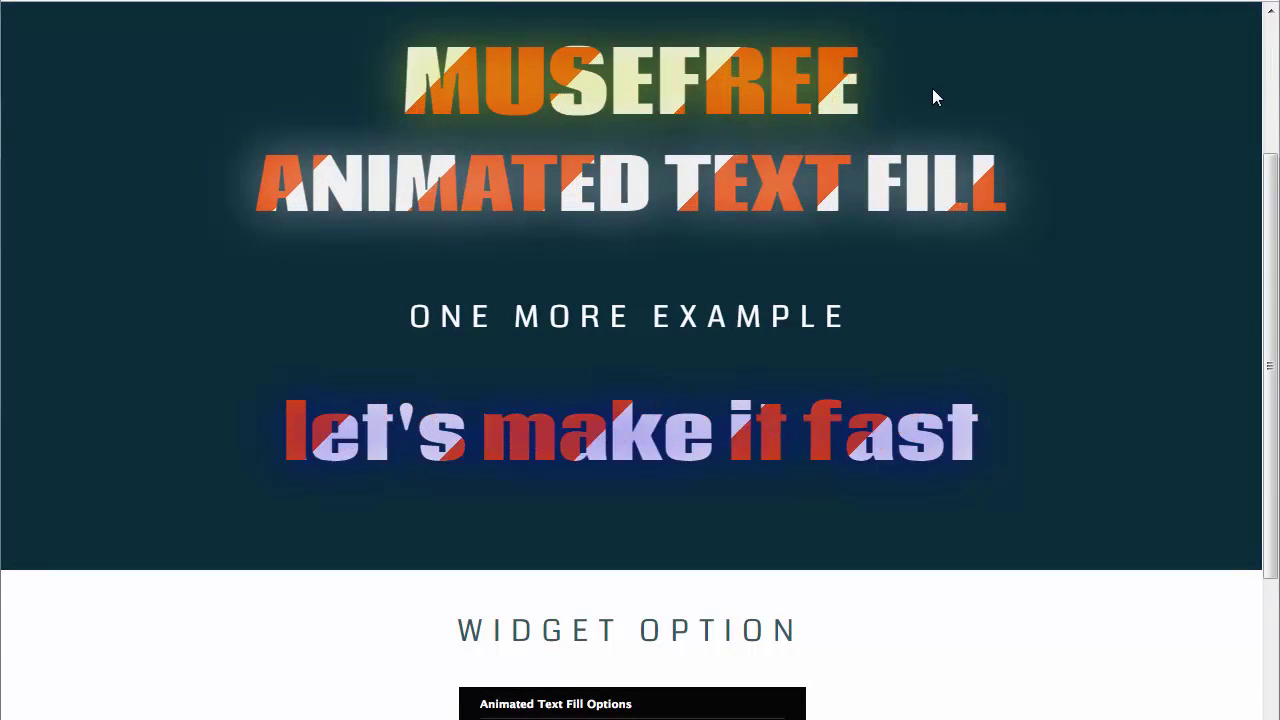